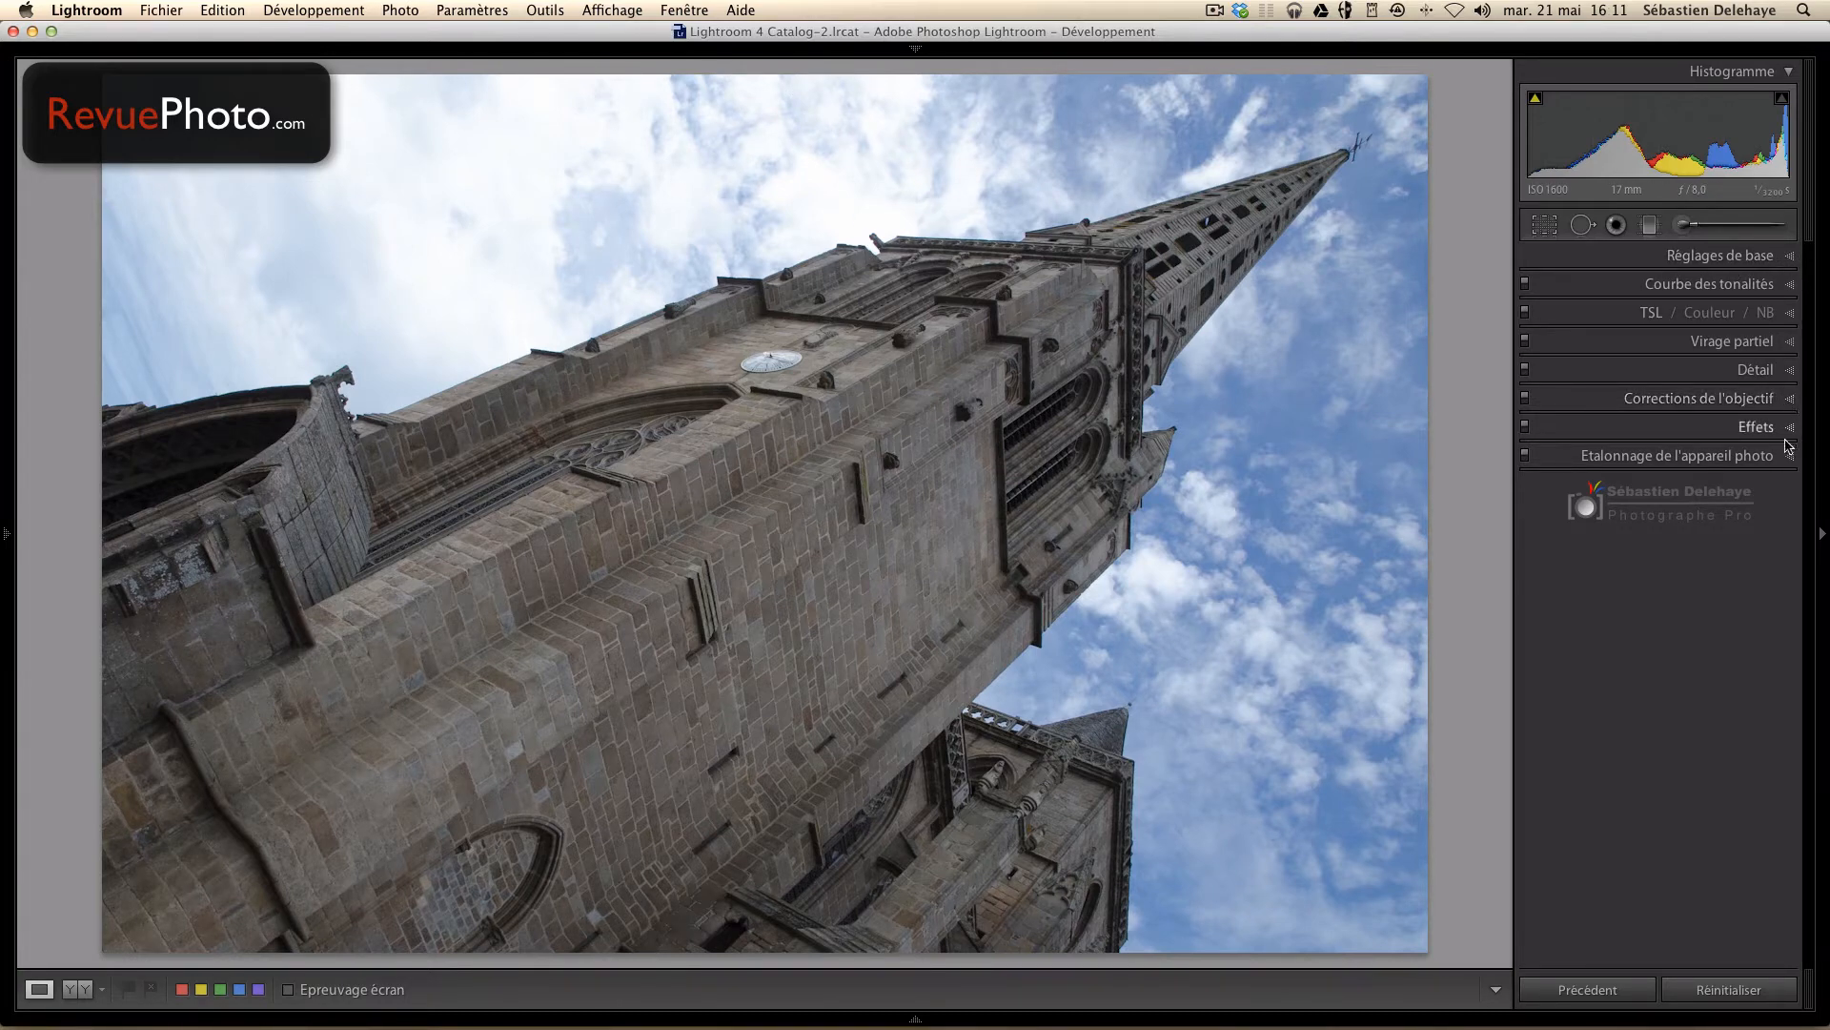
In the TSL adjustments, set Luminance to −12 for Bleu vert and −31 for Bleu, and Saturation to +10 and +32 respectively.
{"action": "left_click", "coordinate": [1791, 372]}
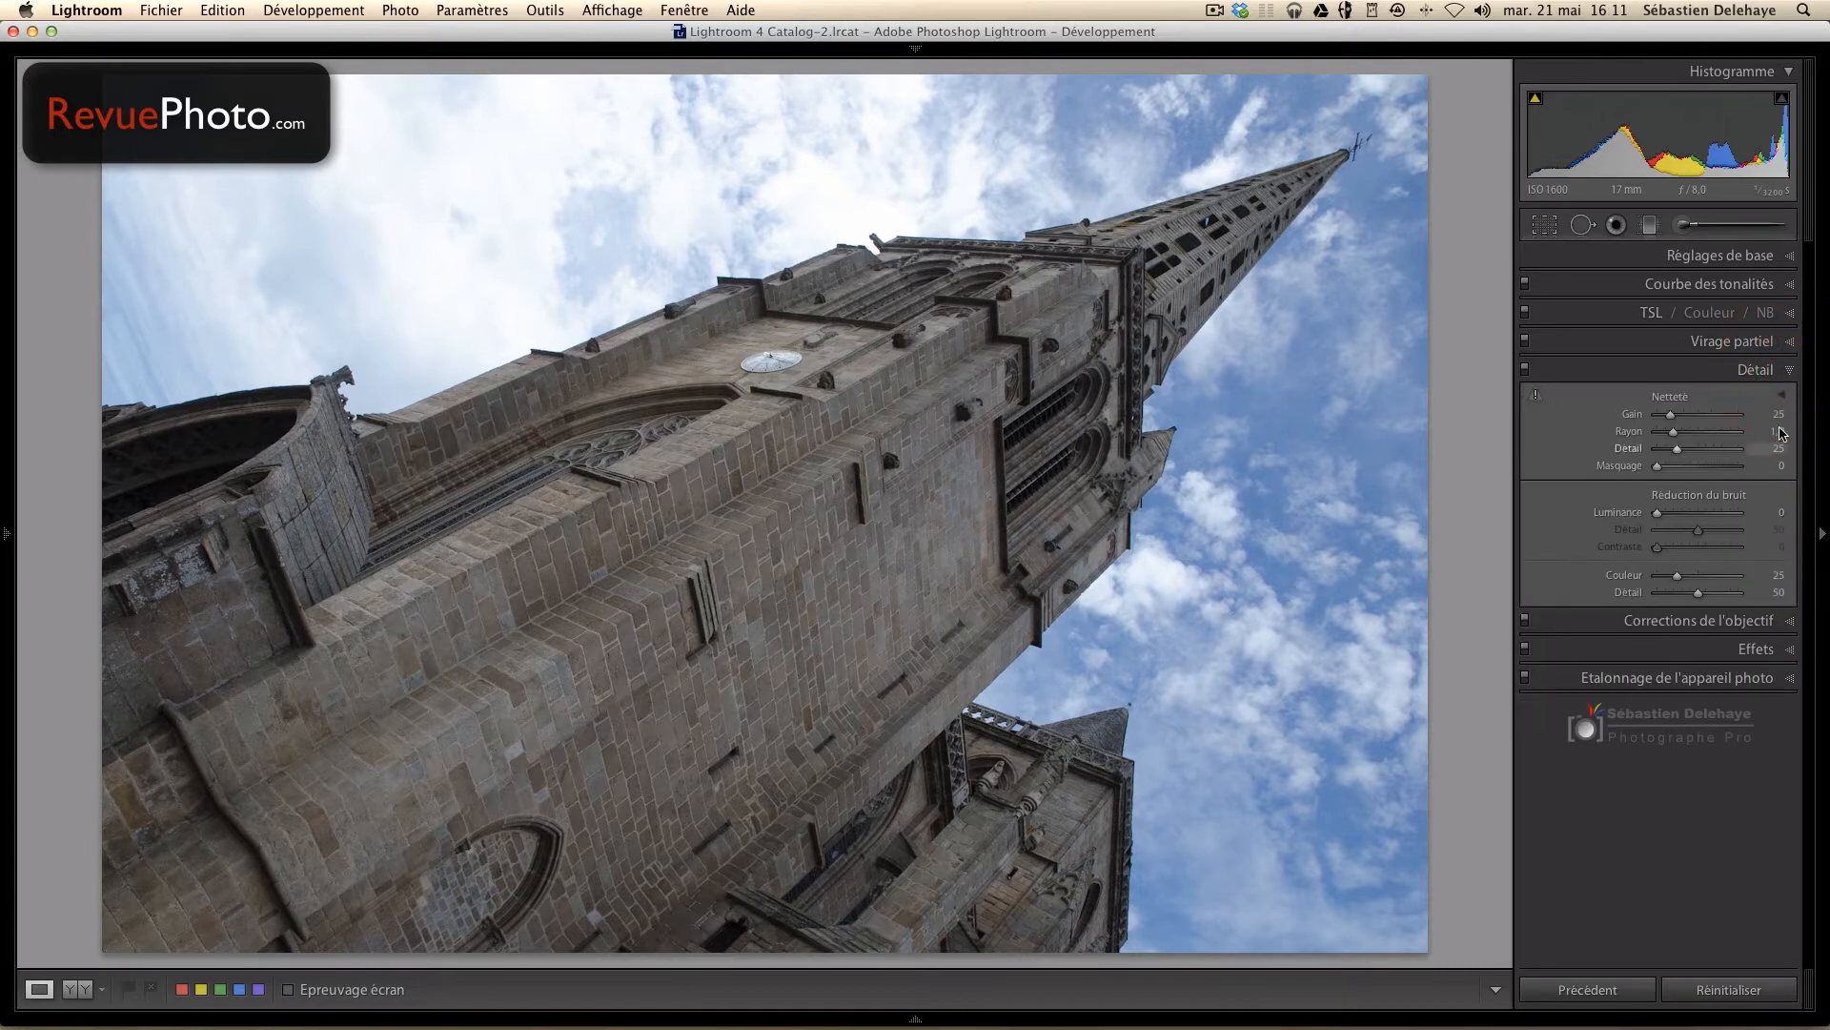
{"action": "left_click", "coordinate": [1790, 312]}
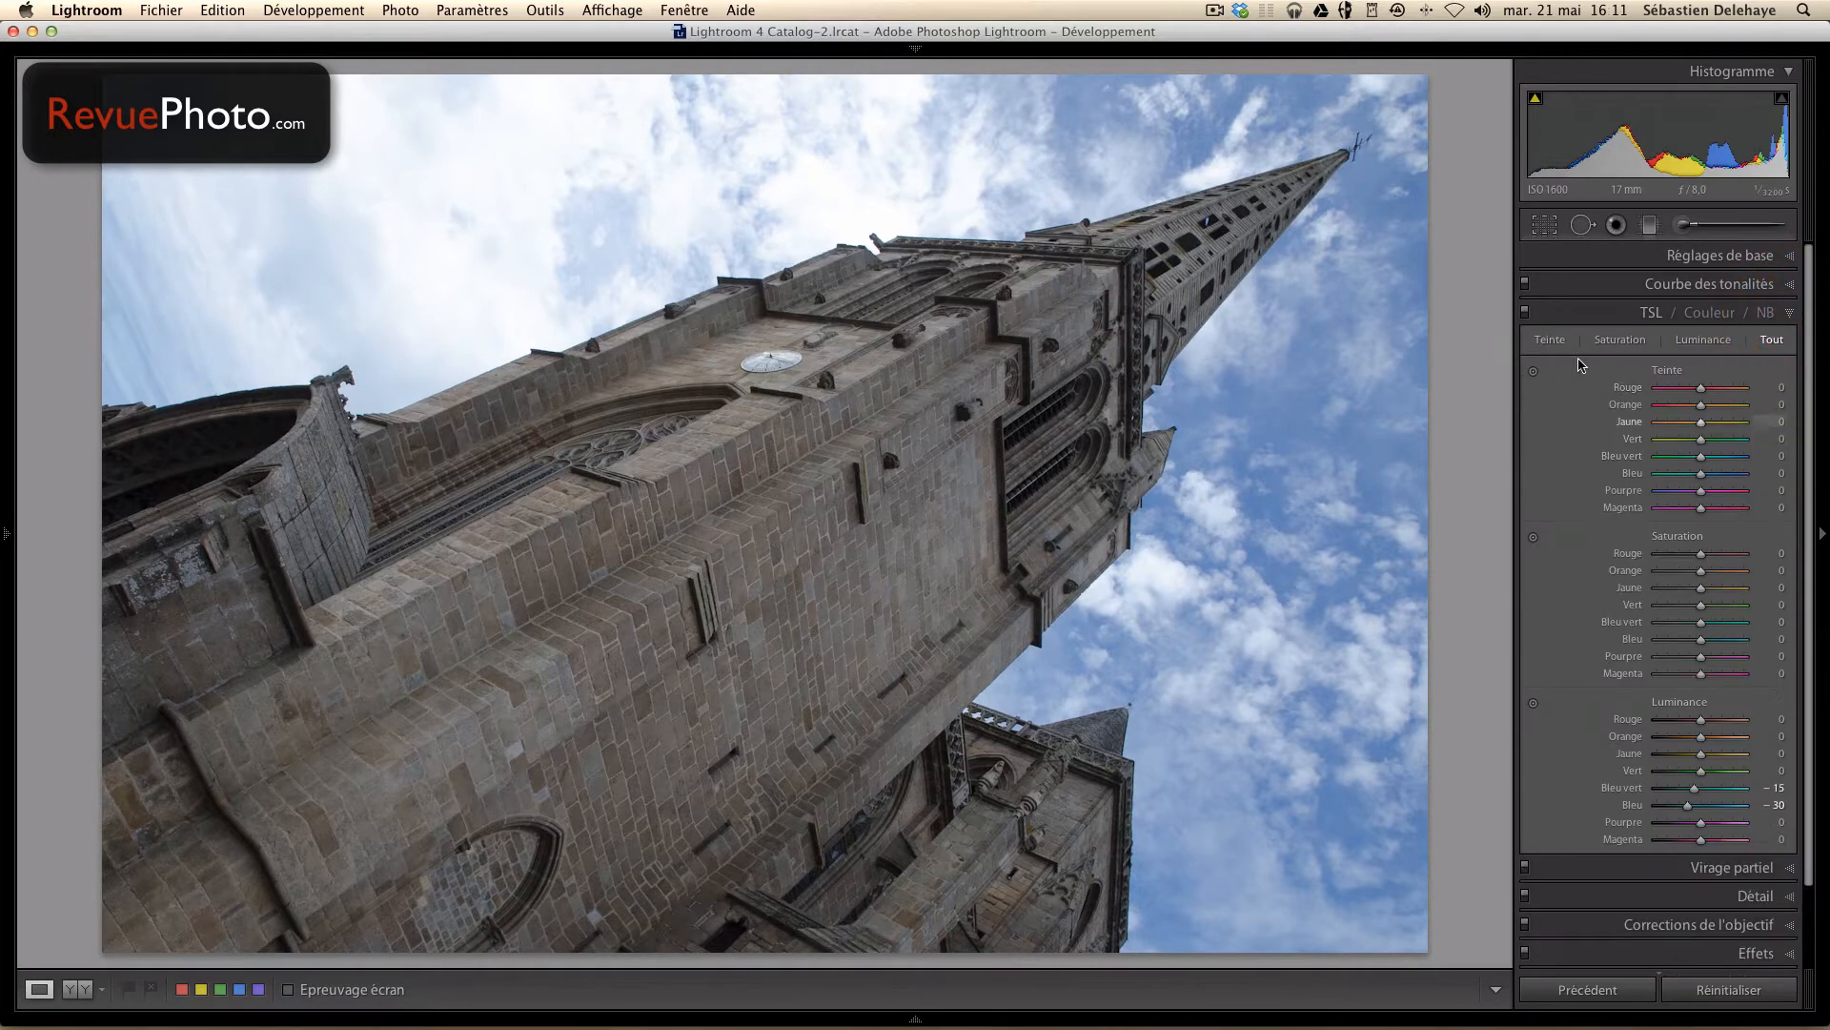
{"action": "left_click", "coordinate": [1550, 339]}
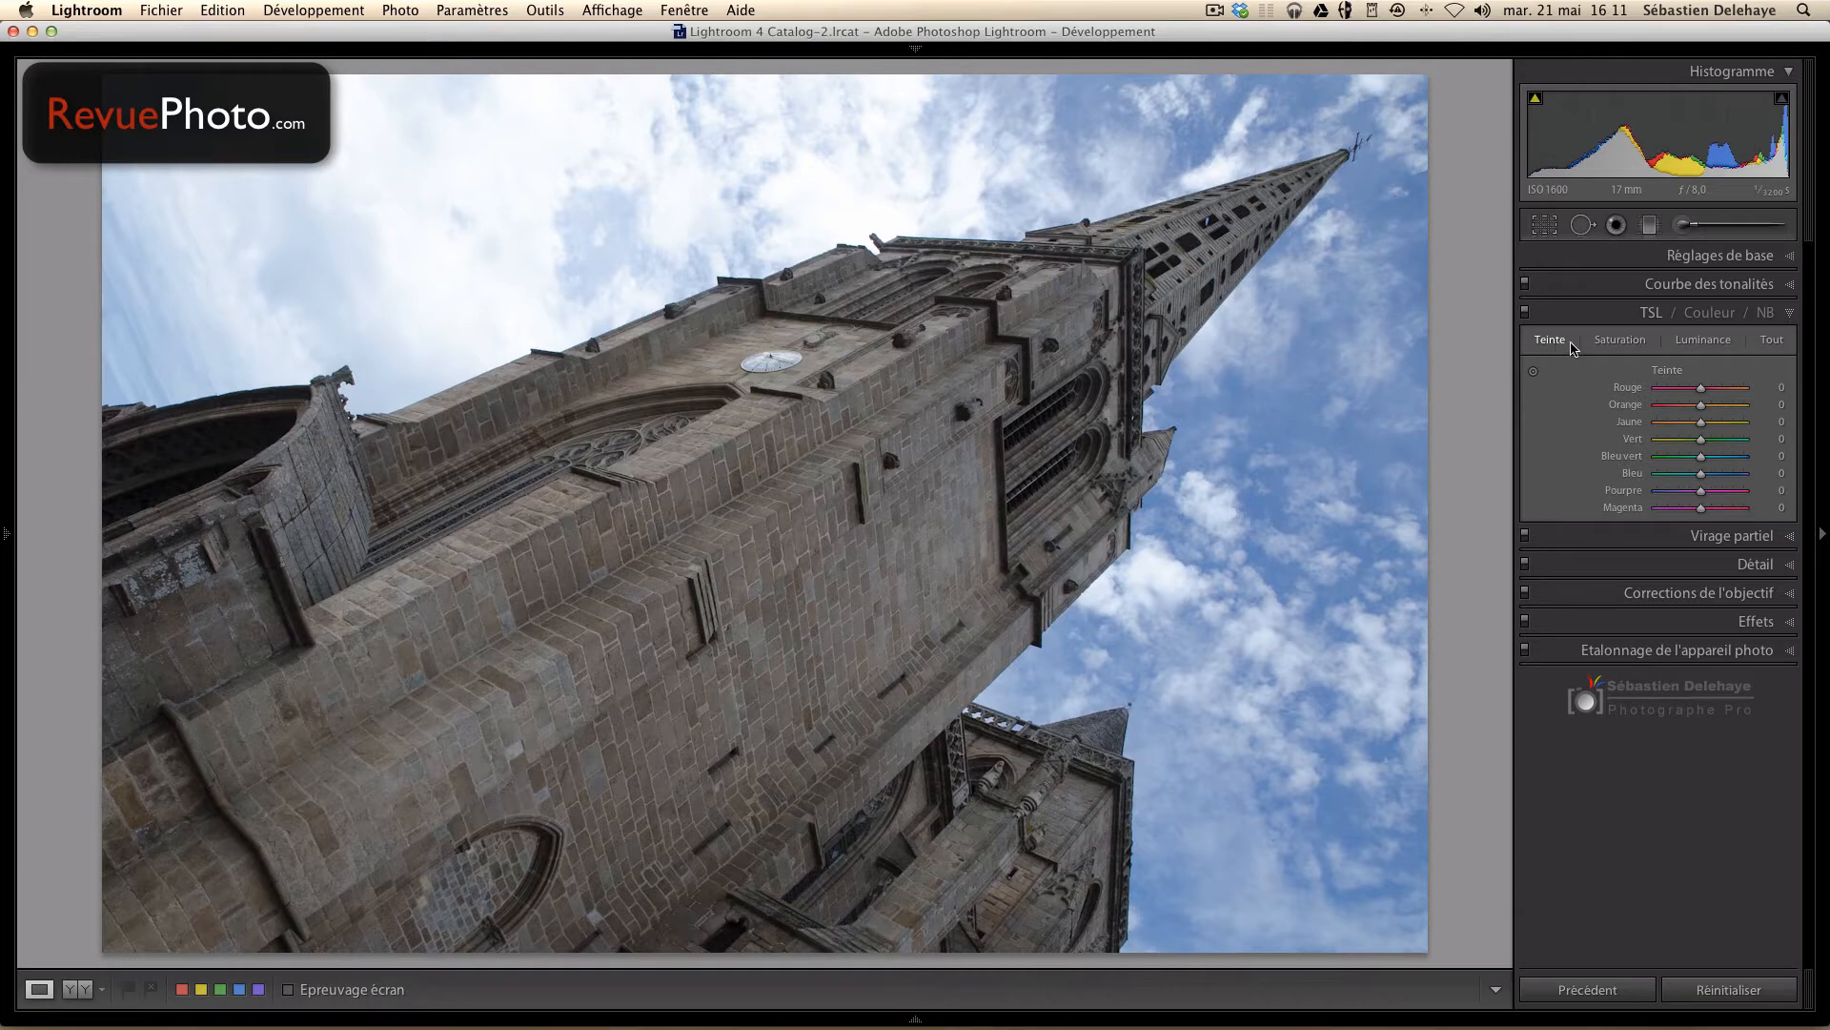
{"action": "left_click", "coordinate": [1775, 341]}
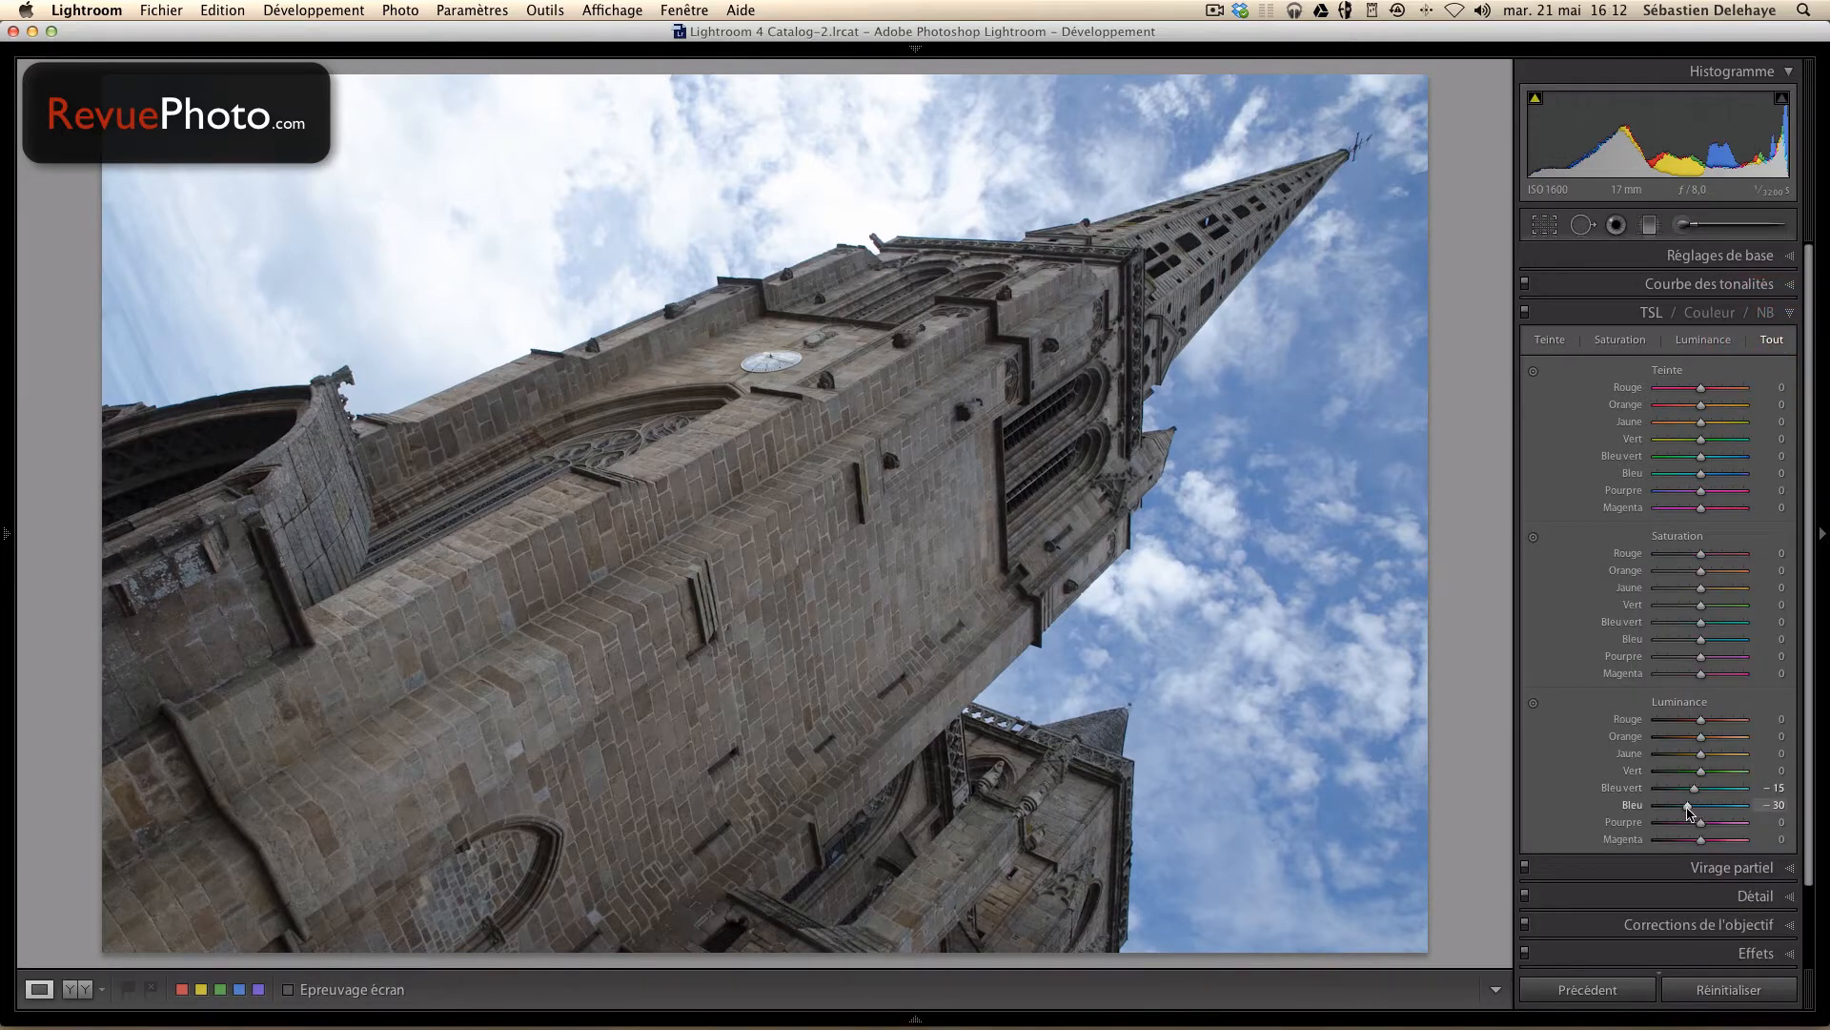
{"action": "left_click_drag", "start_coordinate": [1689, 808], "coordinate": [1703, 791]}
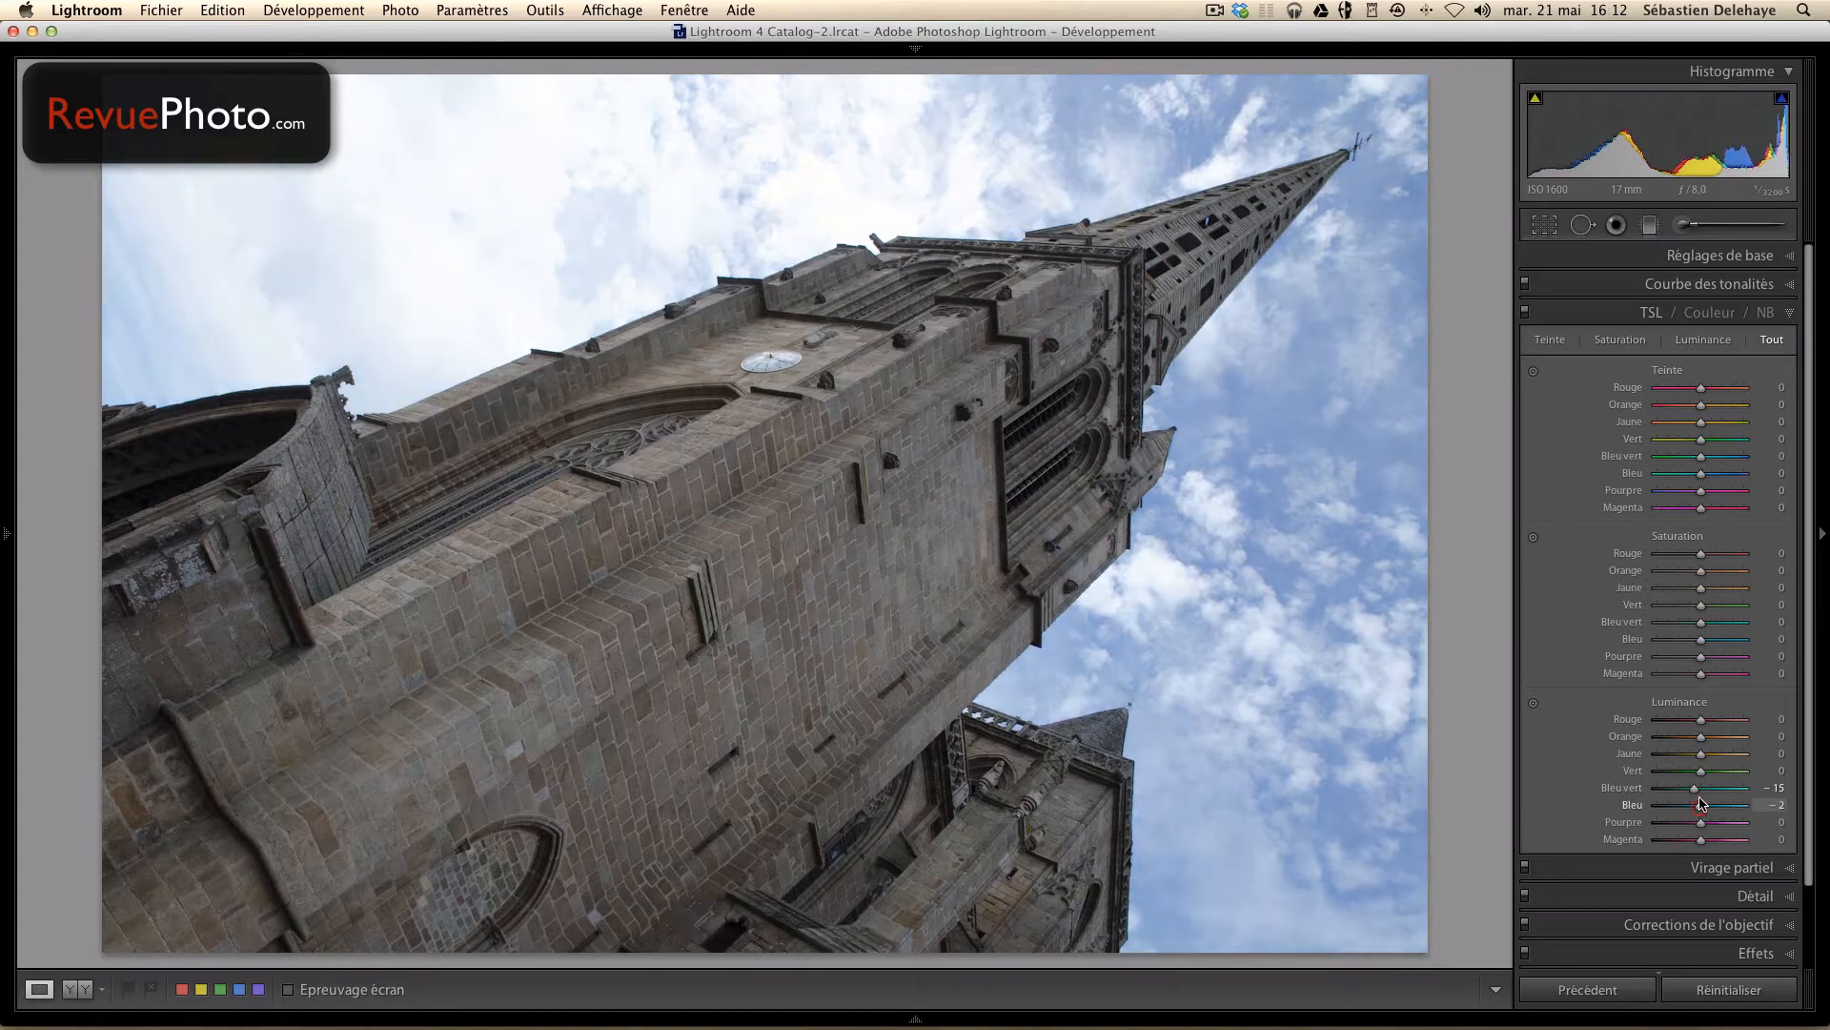
{"action": "double_click", "coordinate": [1703, 791]}
{"action": "mouse_move", "coordinate": [1705, 813]}
{"action": "left_mouse_down"}
{"action": "mouse_move", "coordinate": [1685, 810]}
{"action": "mouse_move", "coordinate": [1695, 789]}
{"action": "left_mouse_up"}
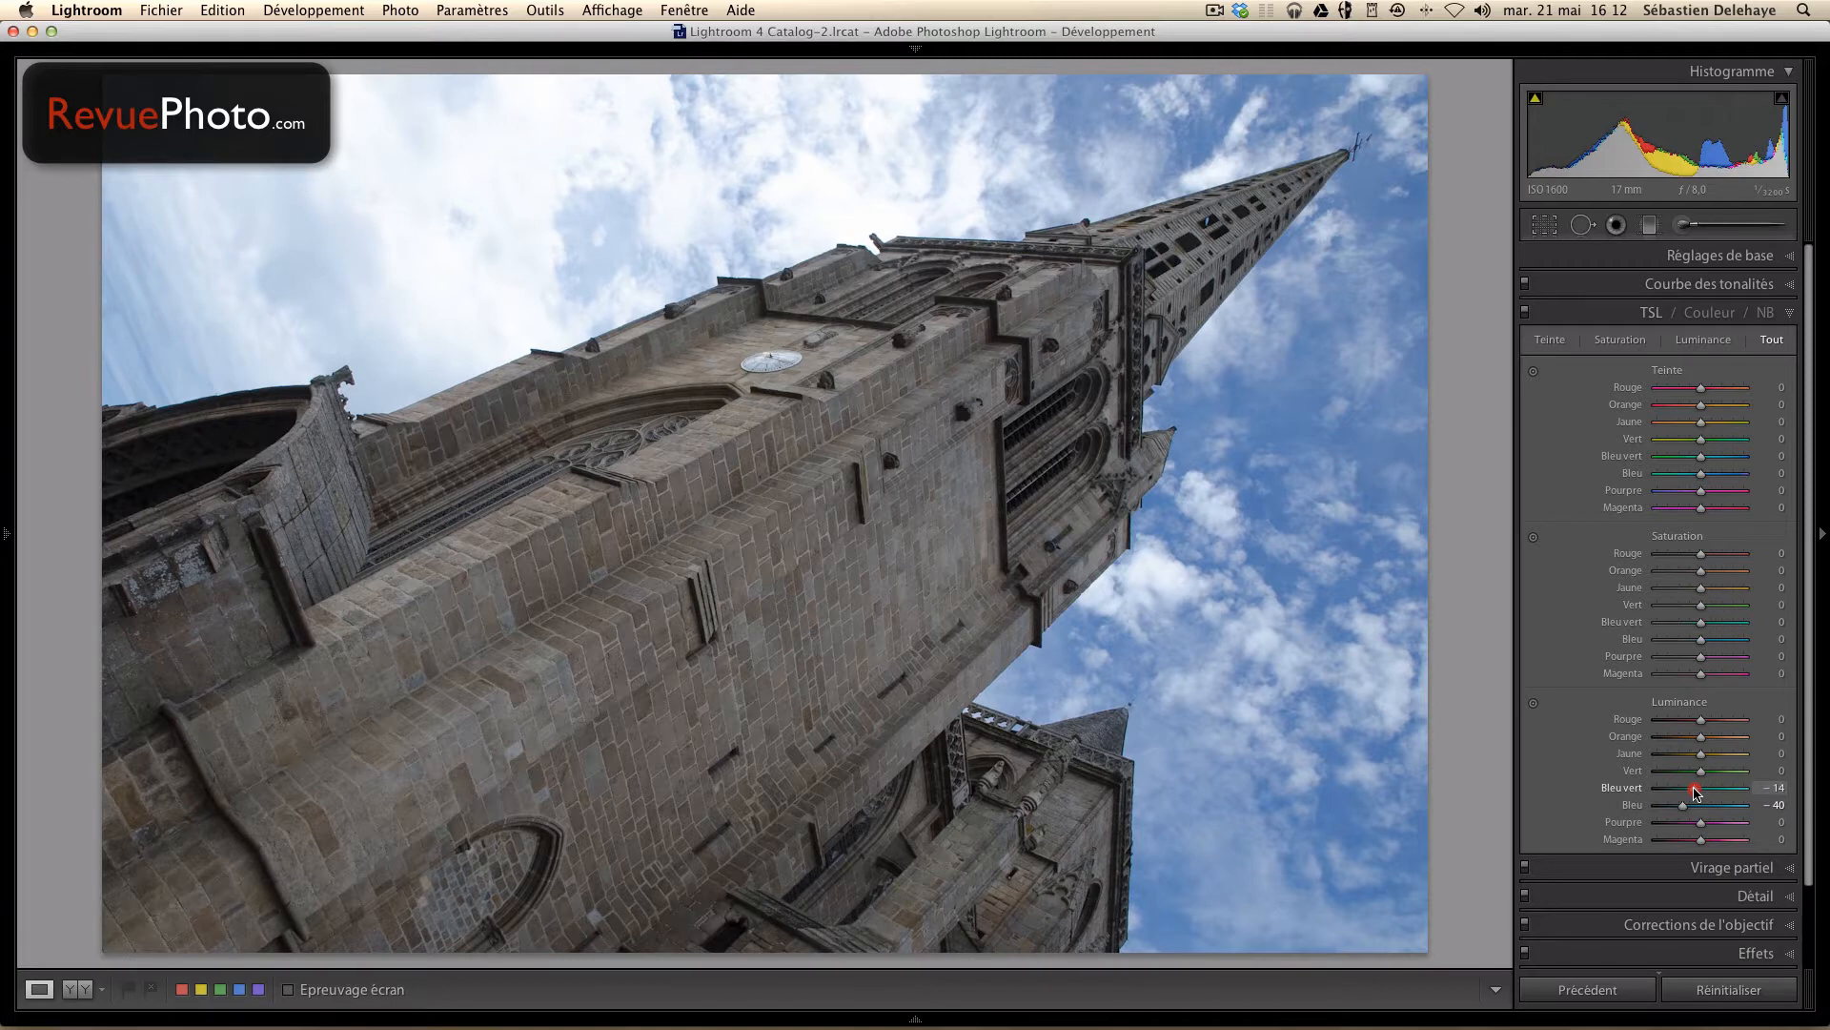
{"action": "left_click_drag", "start_coordinate": [1696, 792], "coordinate": [1696, 792]}
{"action": "left_click_drag", "start_coordinate": [1686, 808], "coordinate": [1690, 808]}
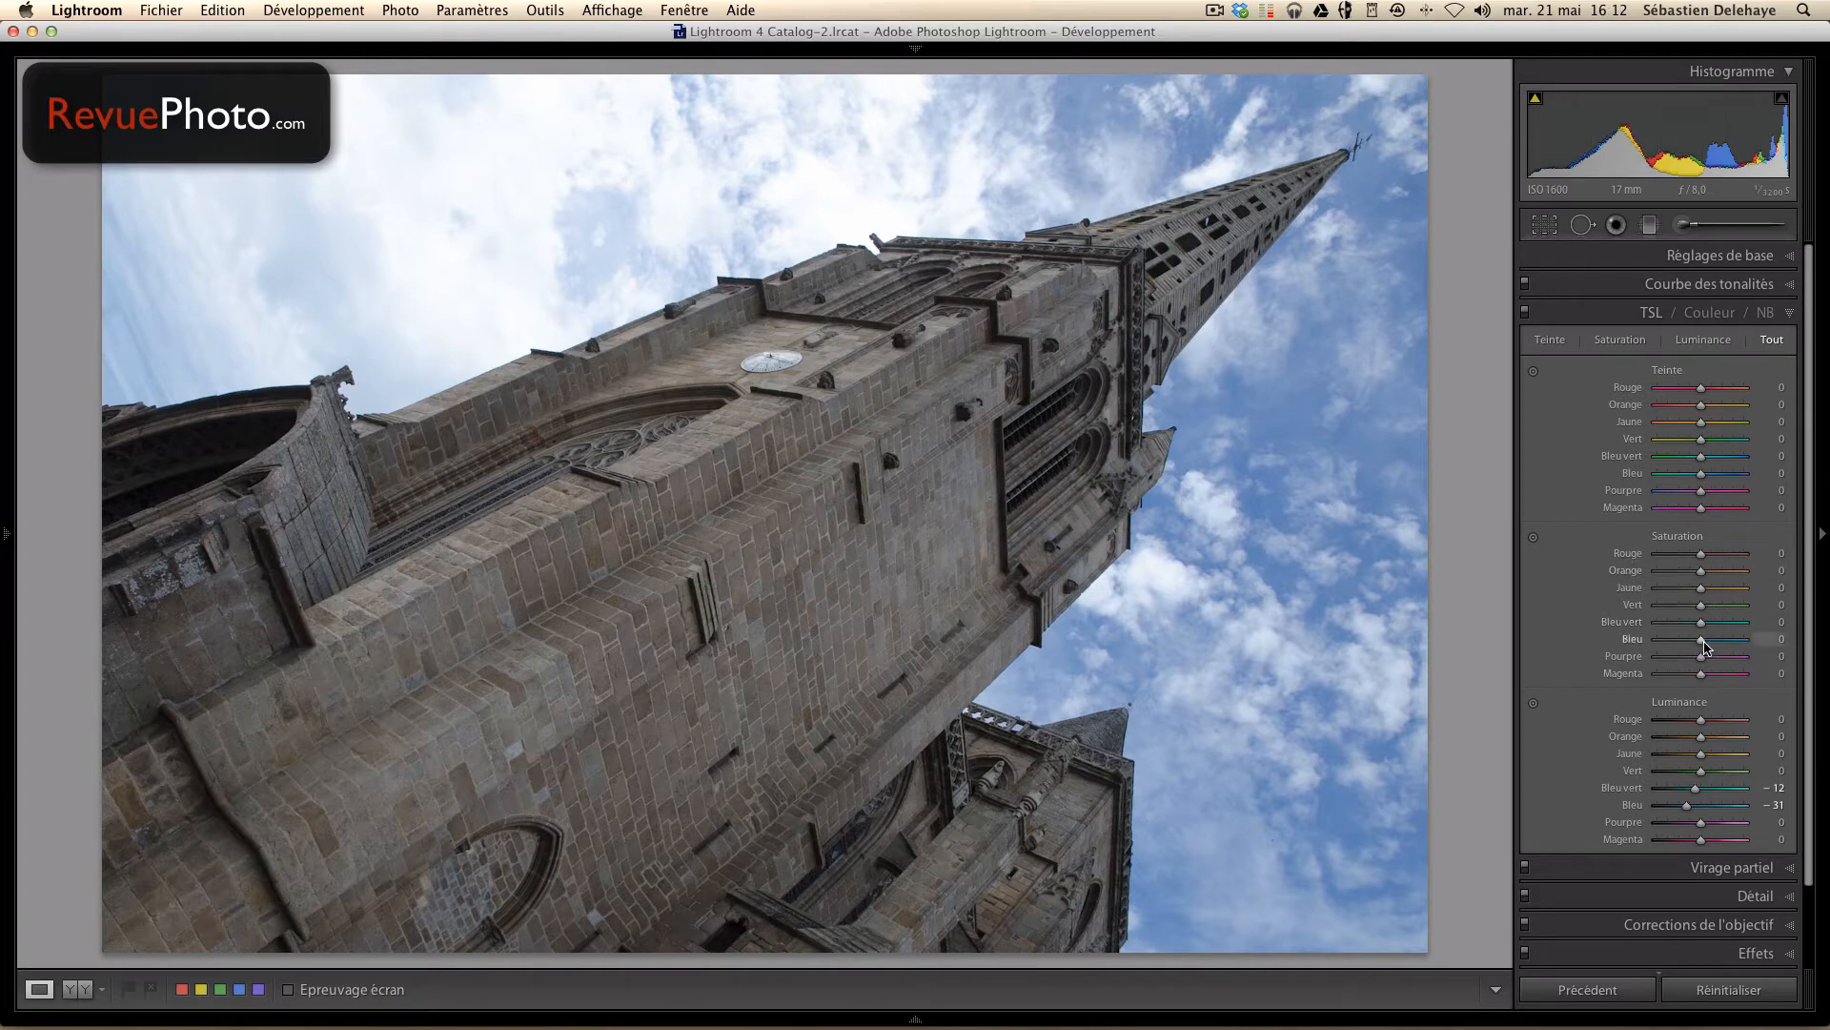
{"action": "left_click_drag", "start_coordinate": [1706, 647], "coordinate": [1708, 623]}
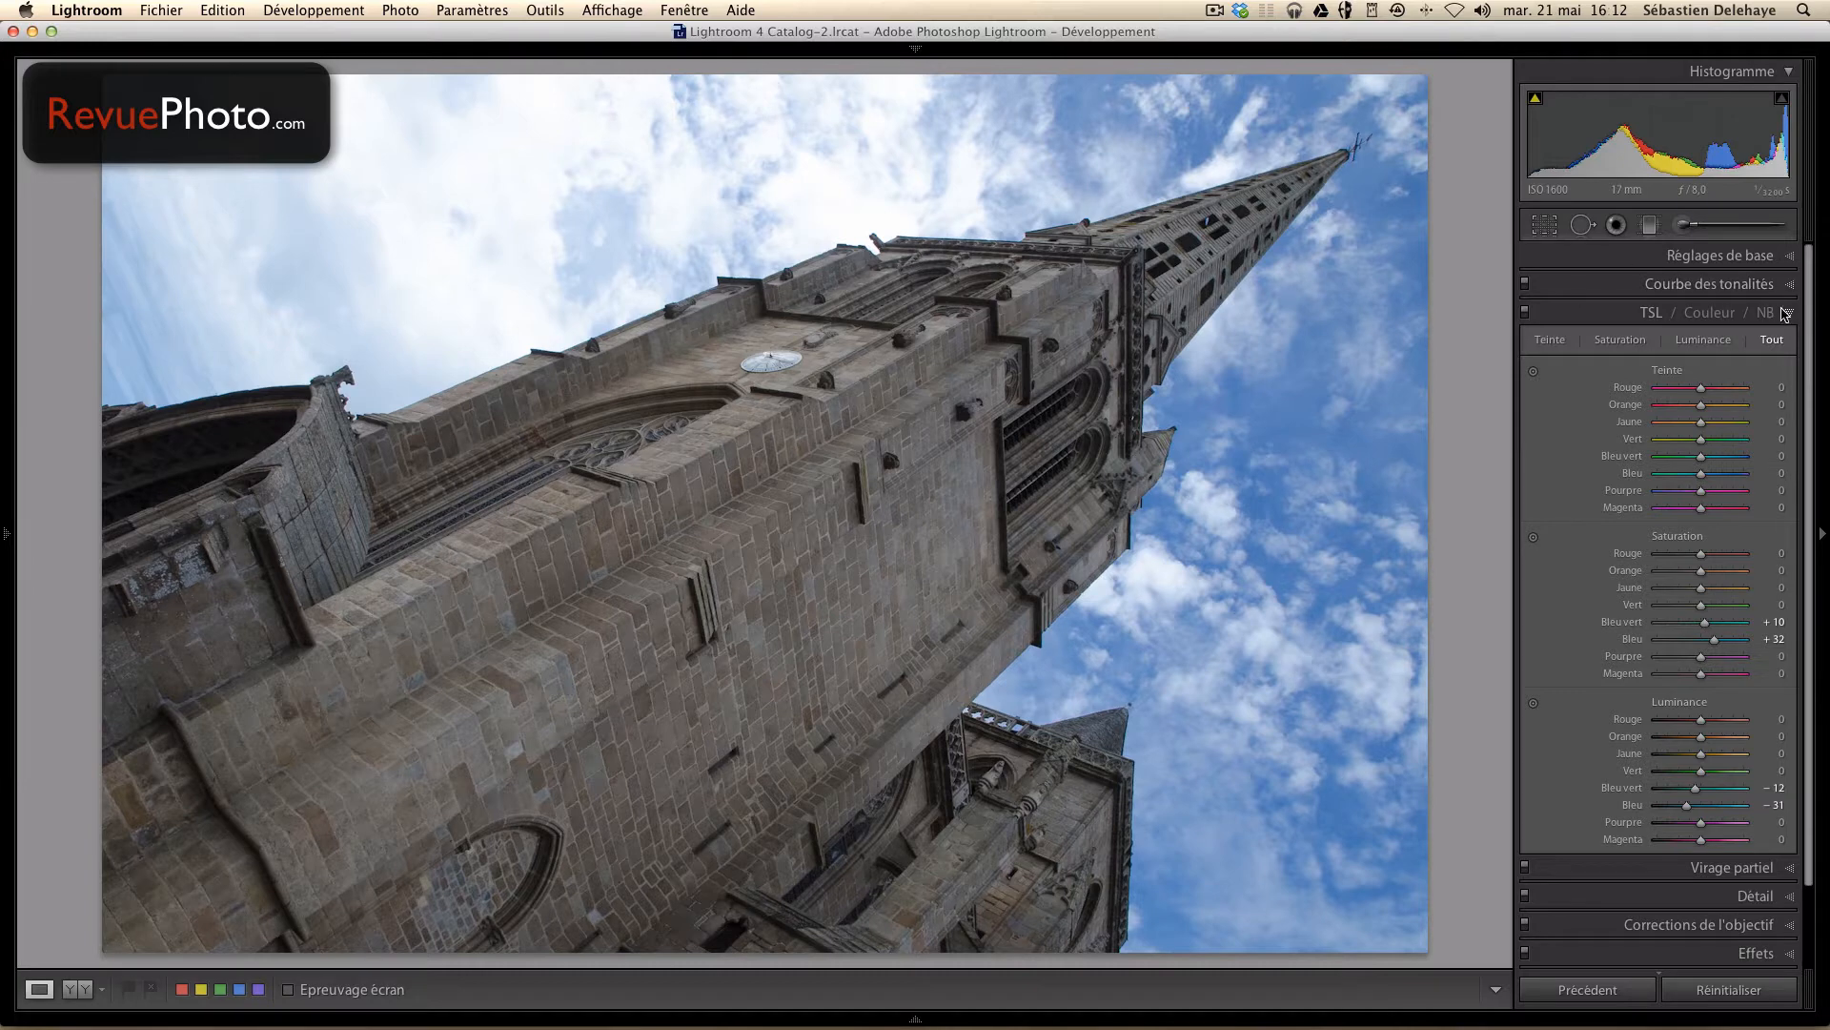
Compare the photo with and without the TSL adjustments, leaving them enabled.
{"action": "left_click", "coordinate": [1524, 312]}
{"action": "left_click", "coordinate": [1524, 313]}
{"action": "left_click", "coordinate": [1525, 312]}
{"action": "left_click", "coordinate": [1524, 313]}
{"action": "left_click", "coordinate": [1525, 313]}
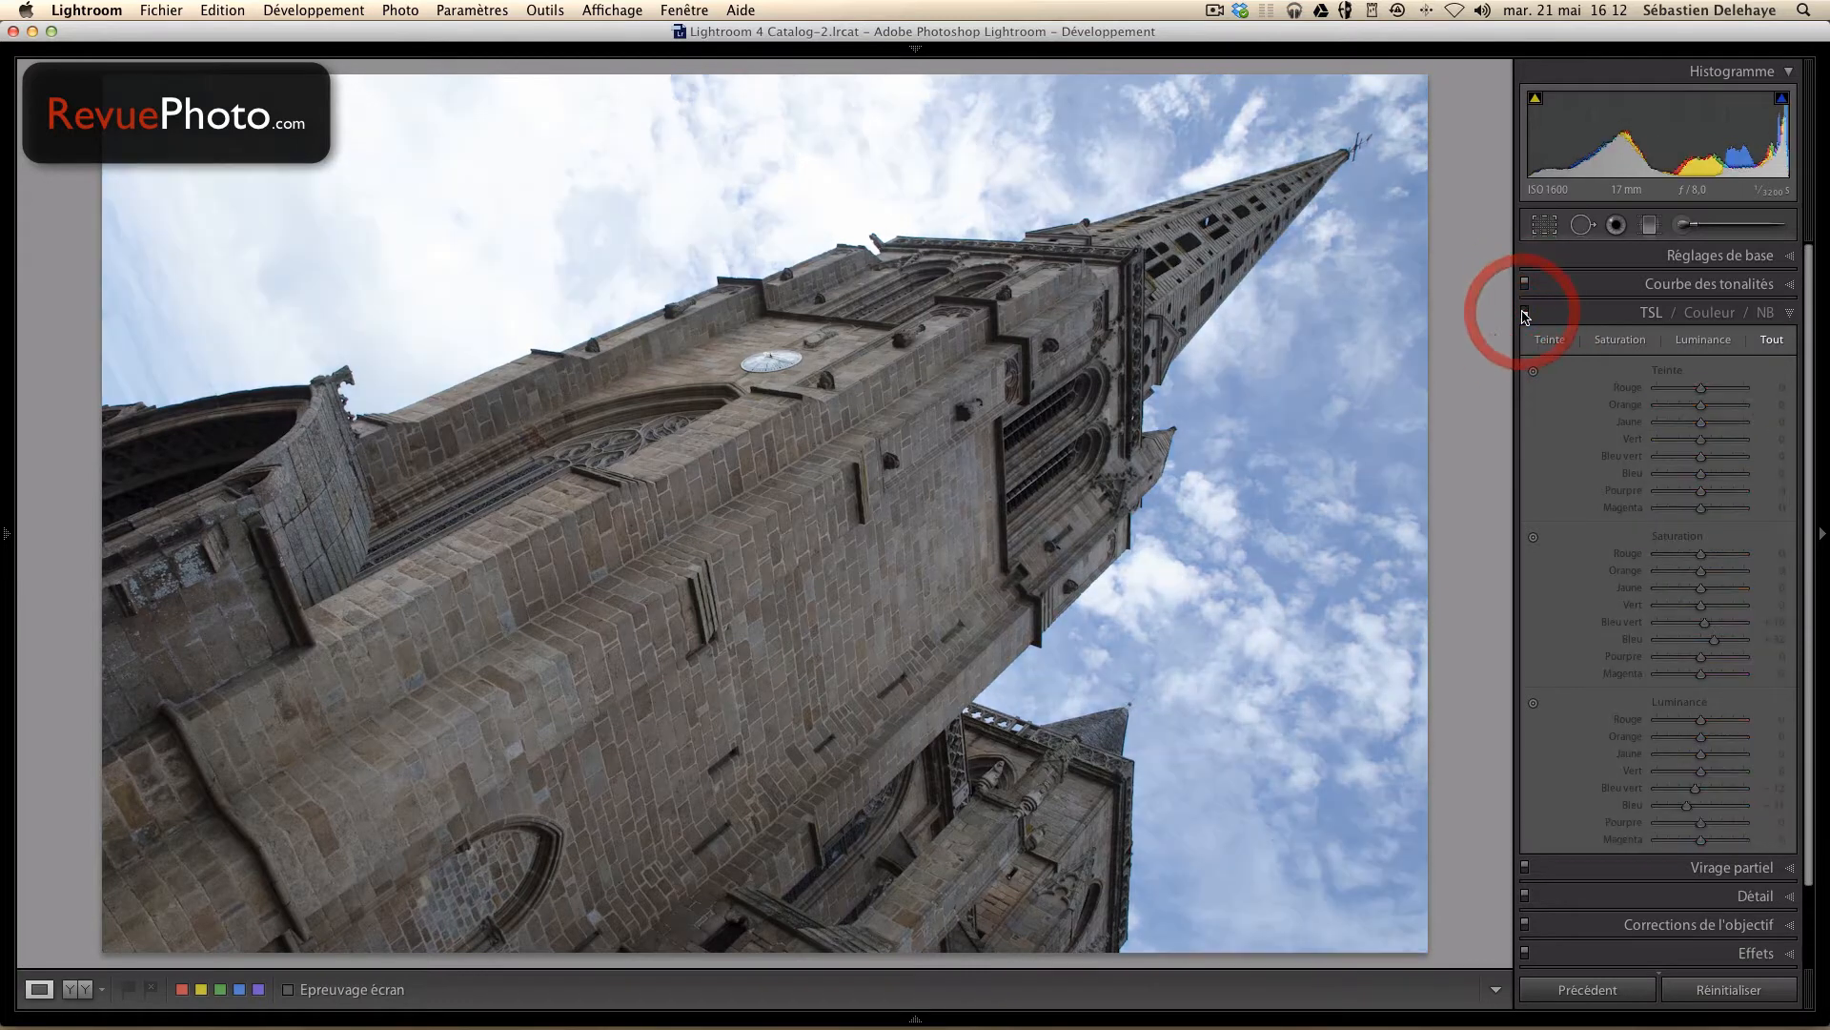
{"action": "left_click", "coordinate": [1524, 313]}
{"action": "left_click", "coordinate": [1525, 313]}
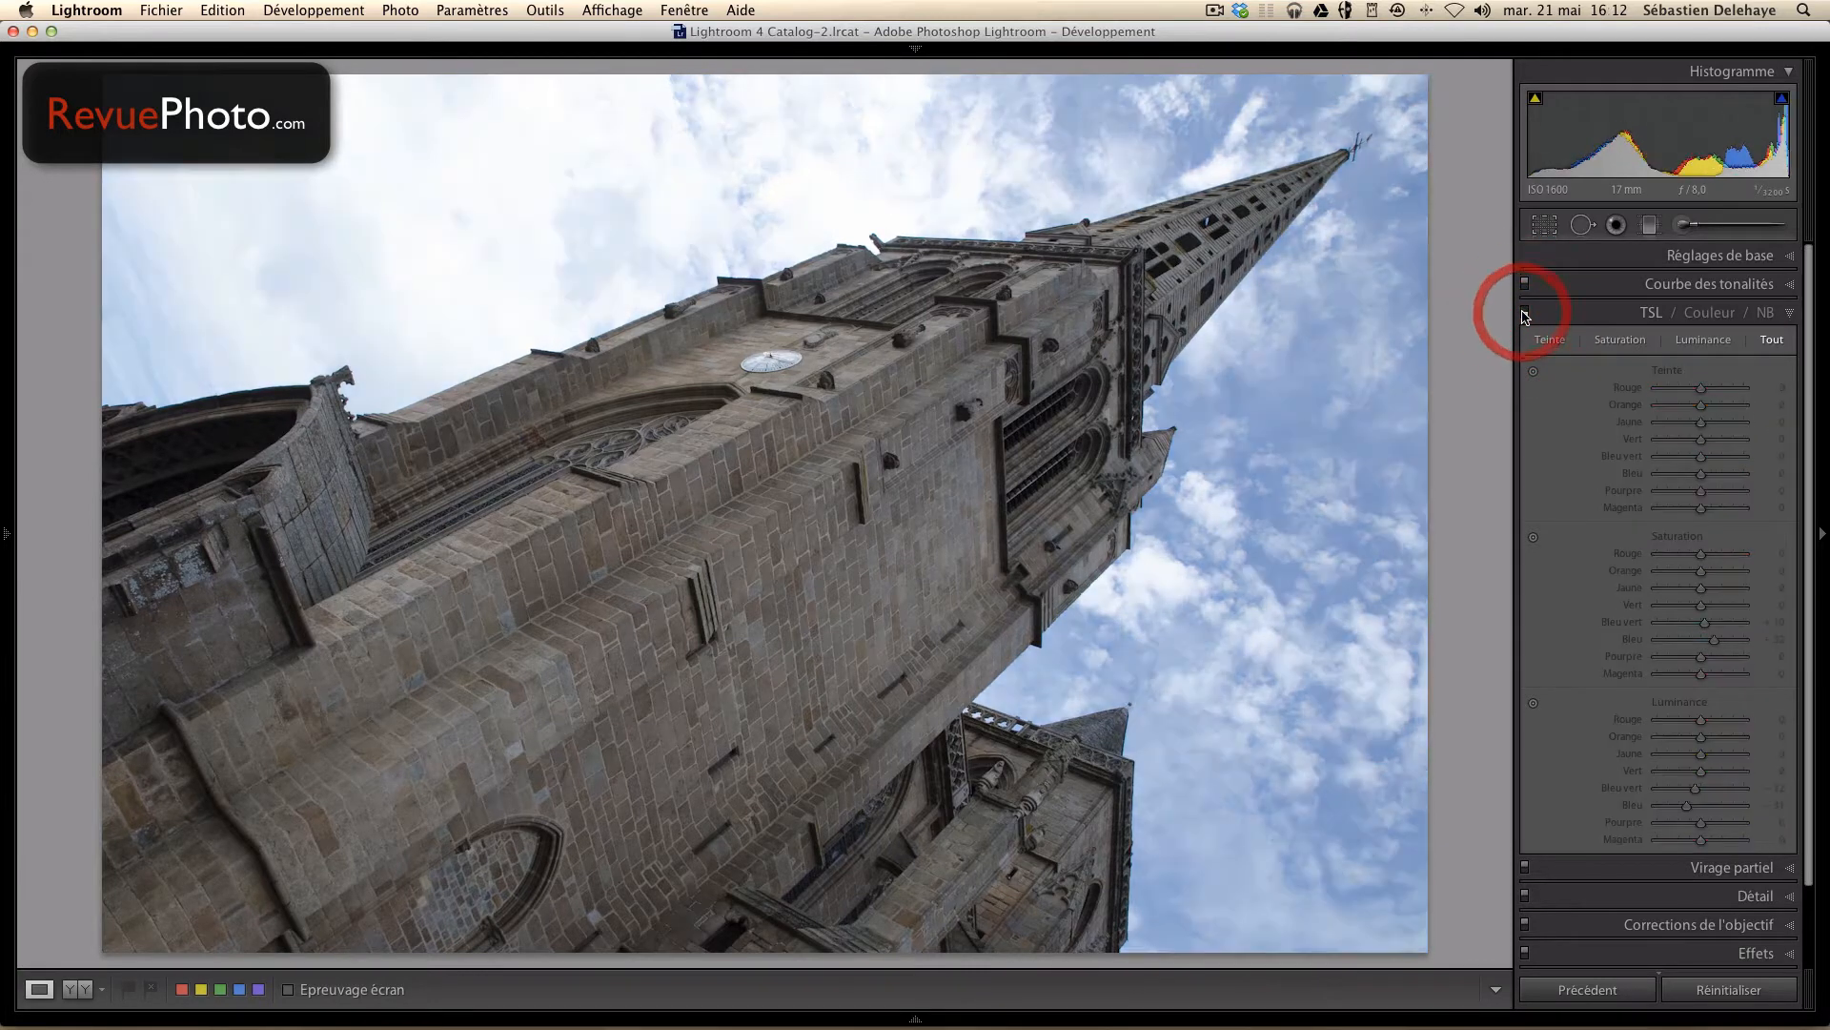
{"action": "left_click", "coordinate": [1525, 312]}
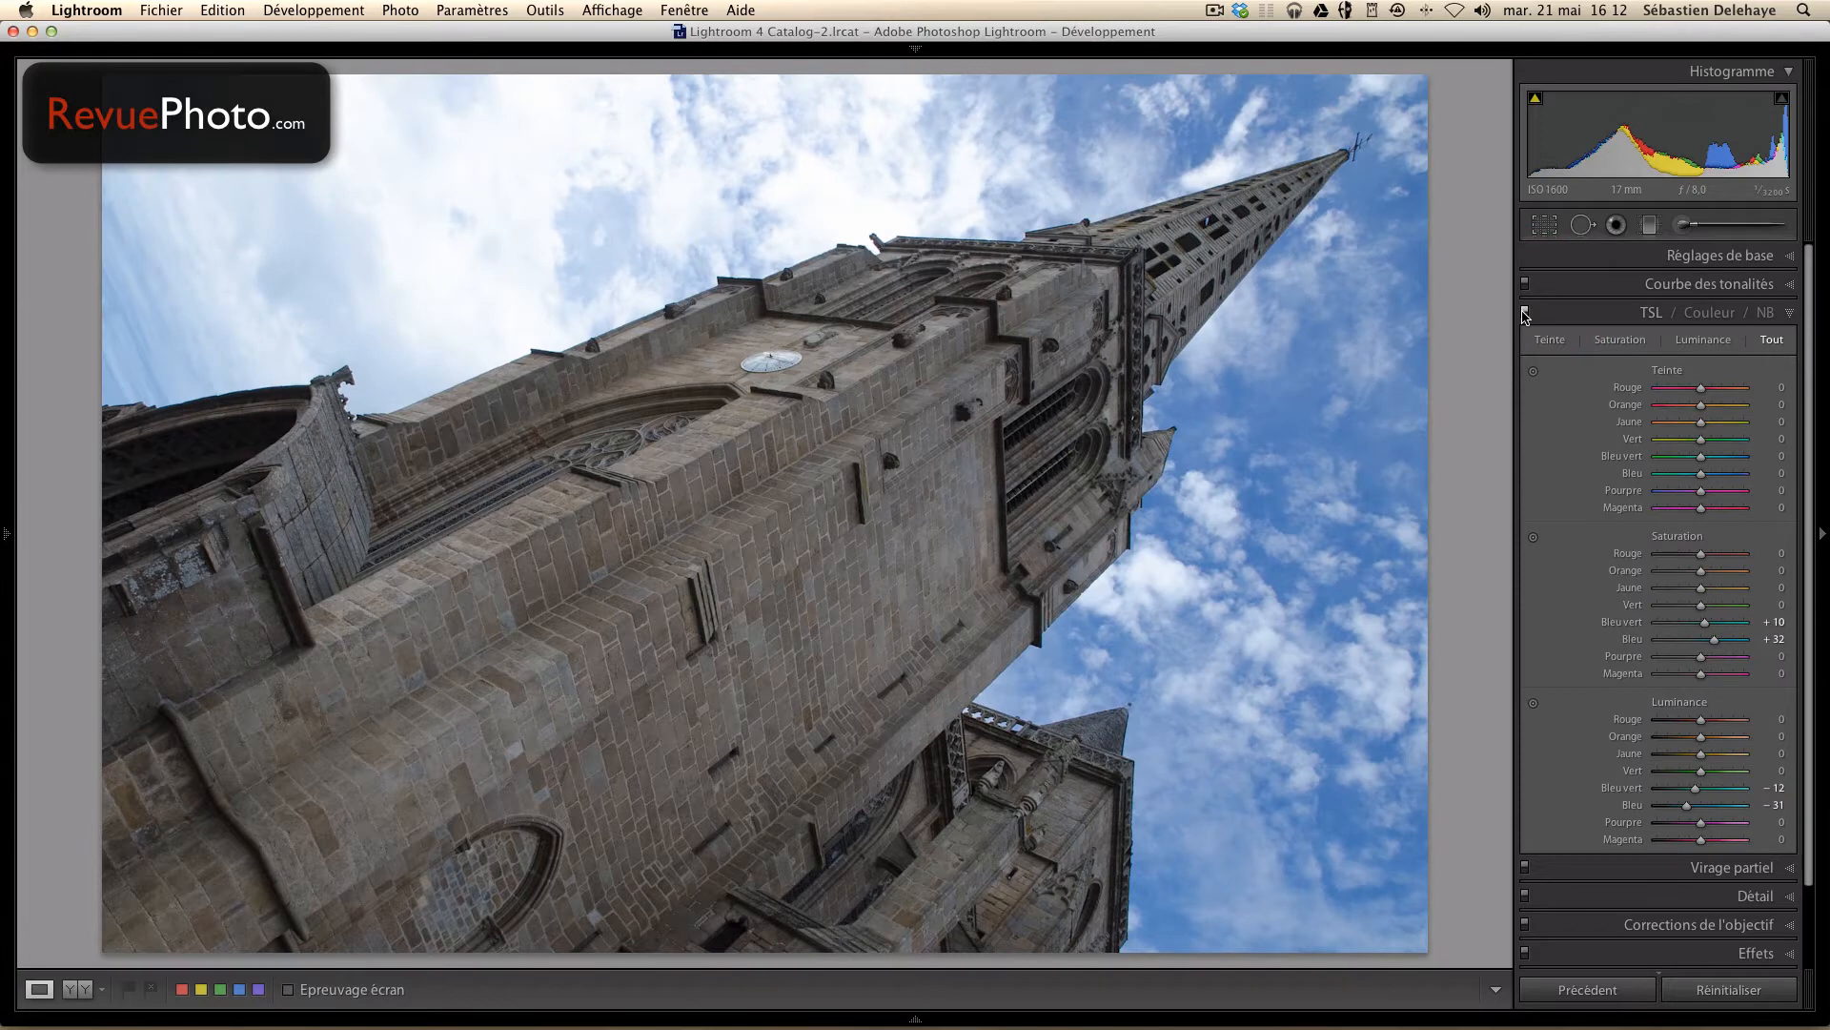
{"action": "left_click", "coordinate": [1791, 313]}
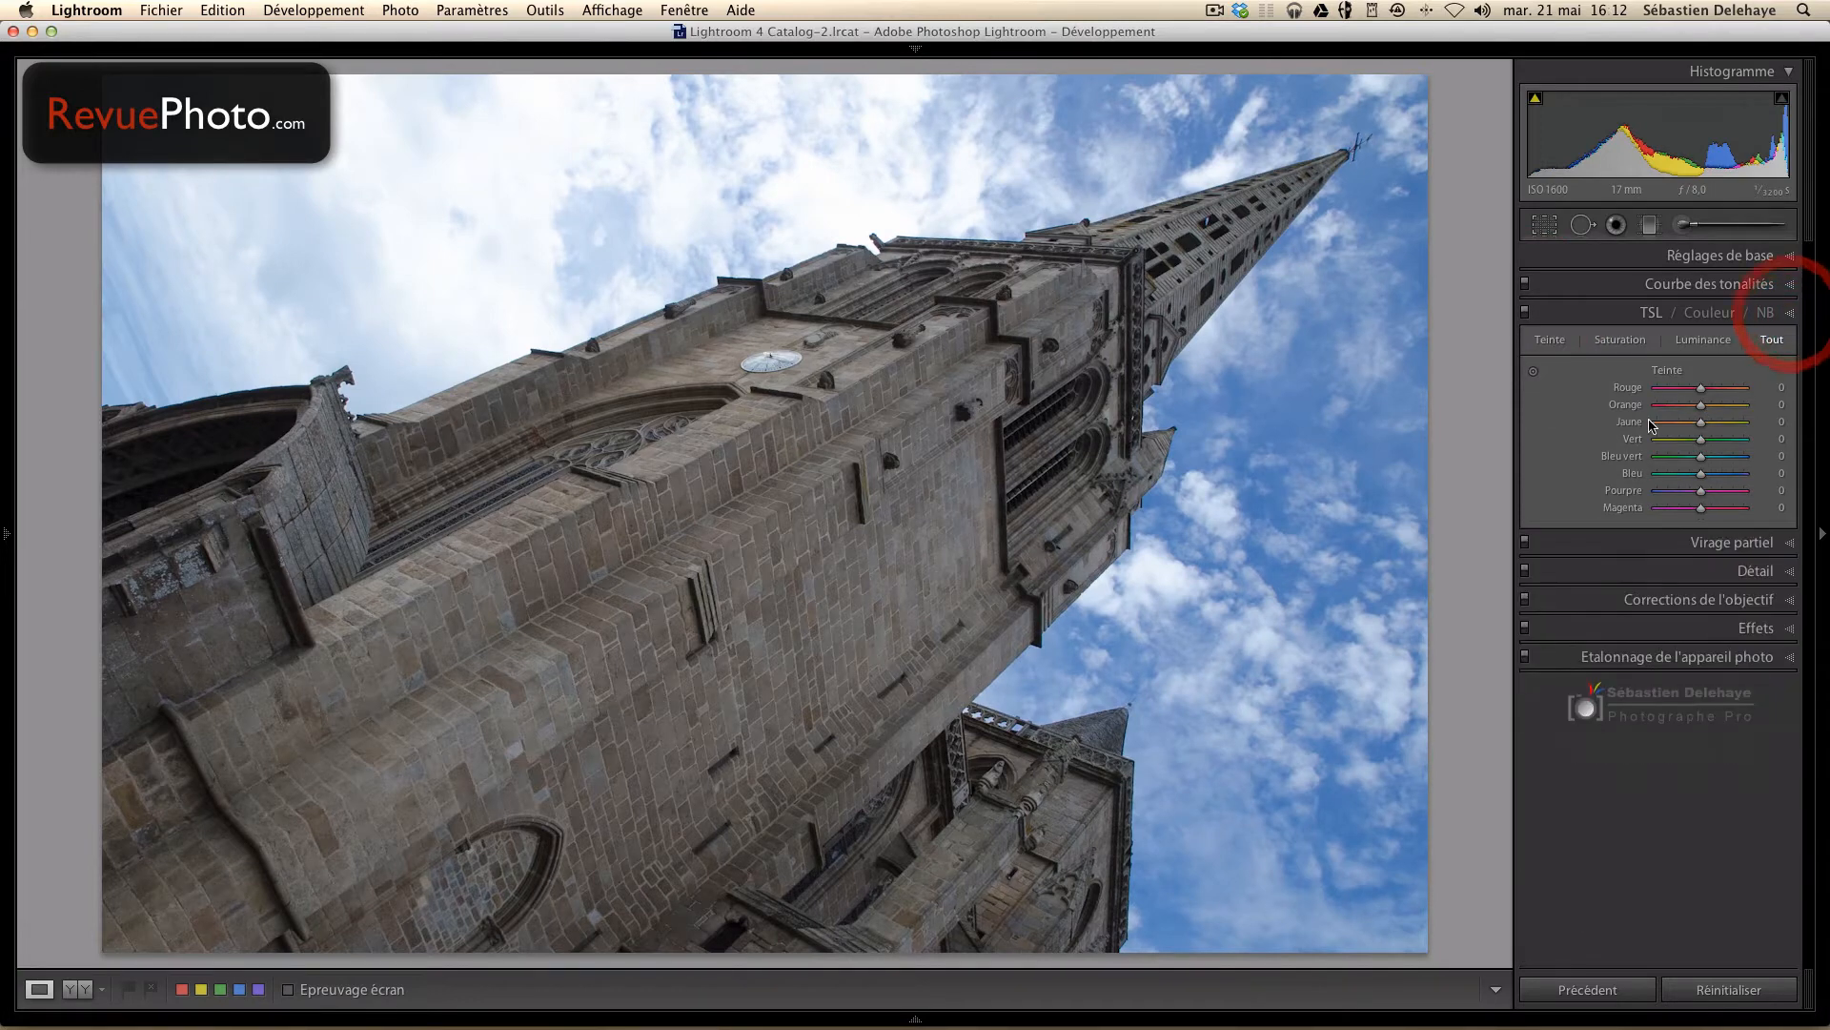
Reduce the noise in the sky with noise reduction Luminance 20 and Contraste 19, judging it at full magnification.
{"action": "left_click", "coordinate": [1792, 255]}
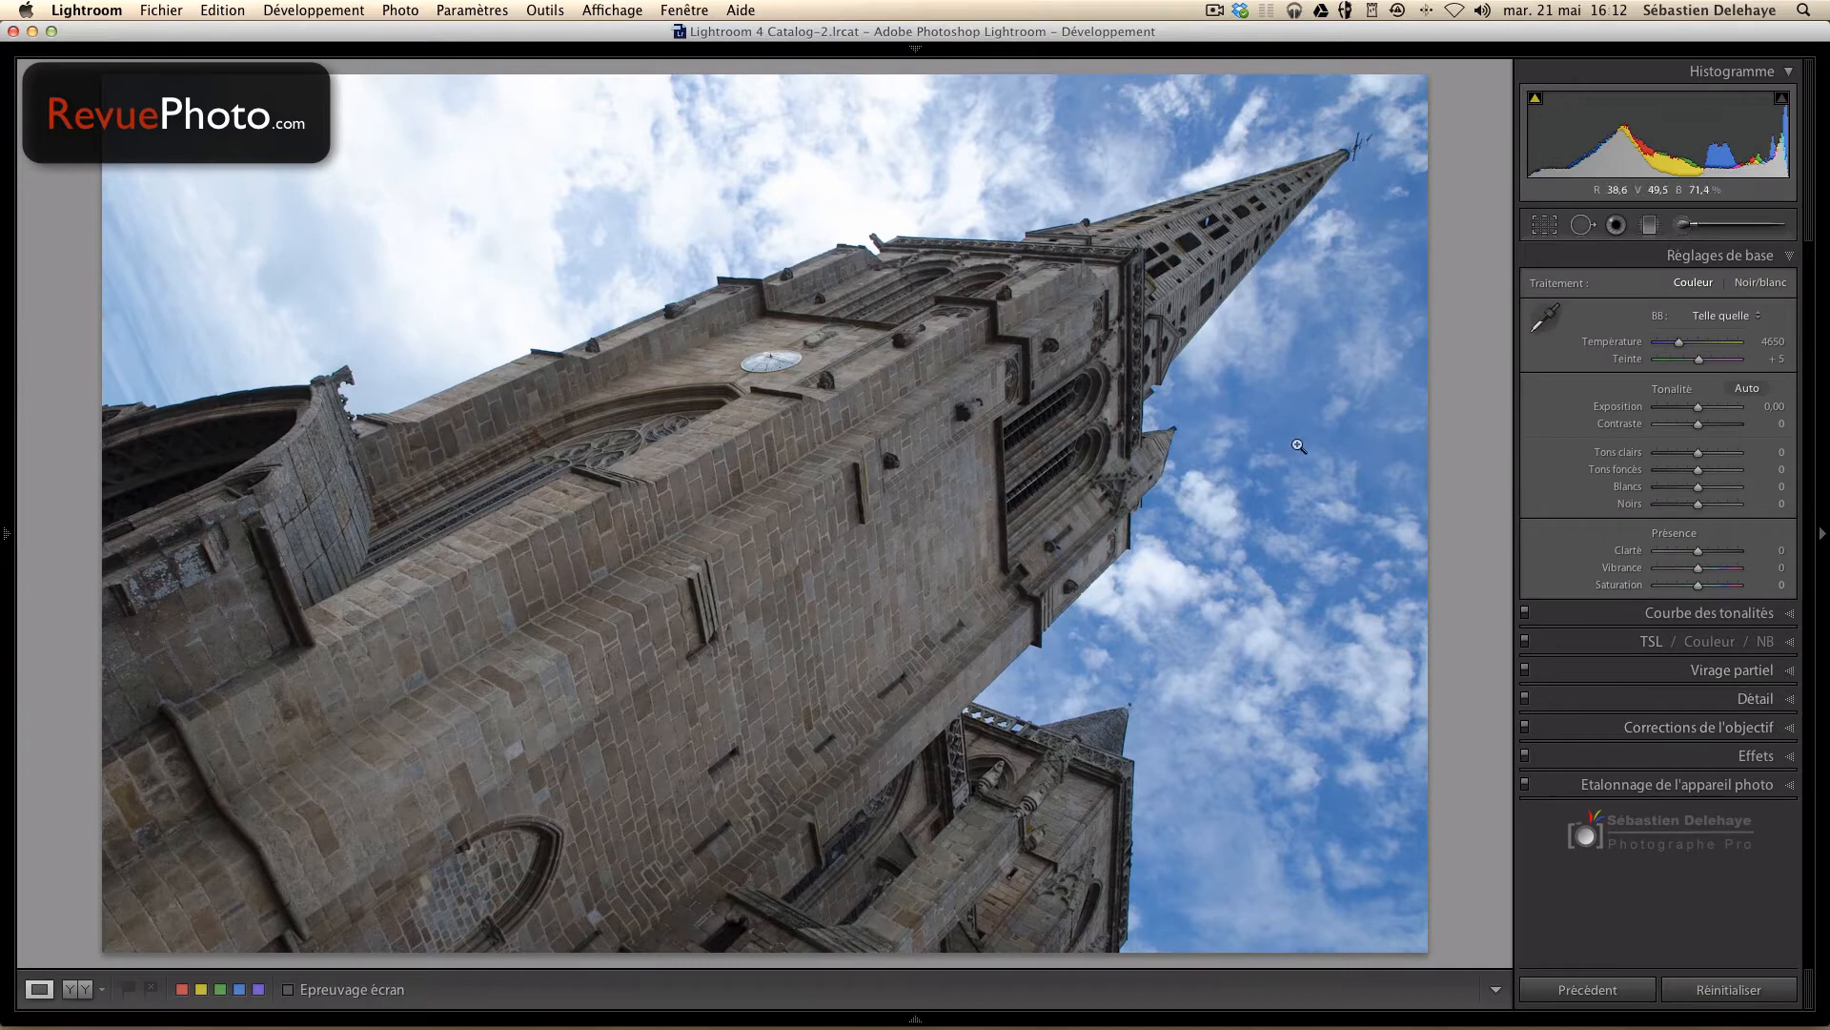
{"action": "left_click", "coordinate": [1393, 786]}
{"action": "left_click_drag", "start_coordinate": [1394, 832], "coordinate": [870, 499]}
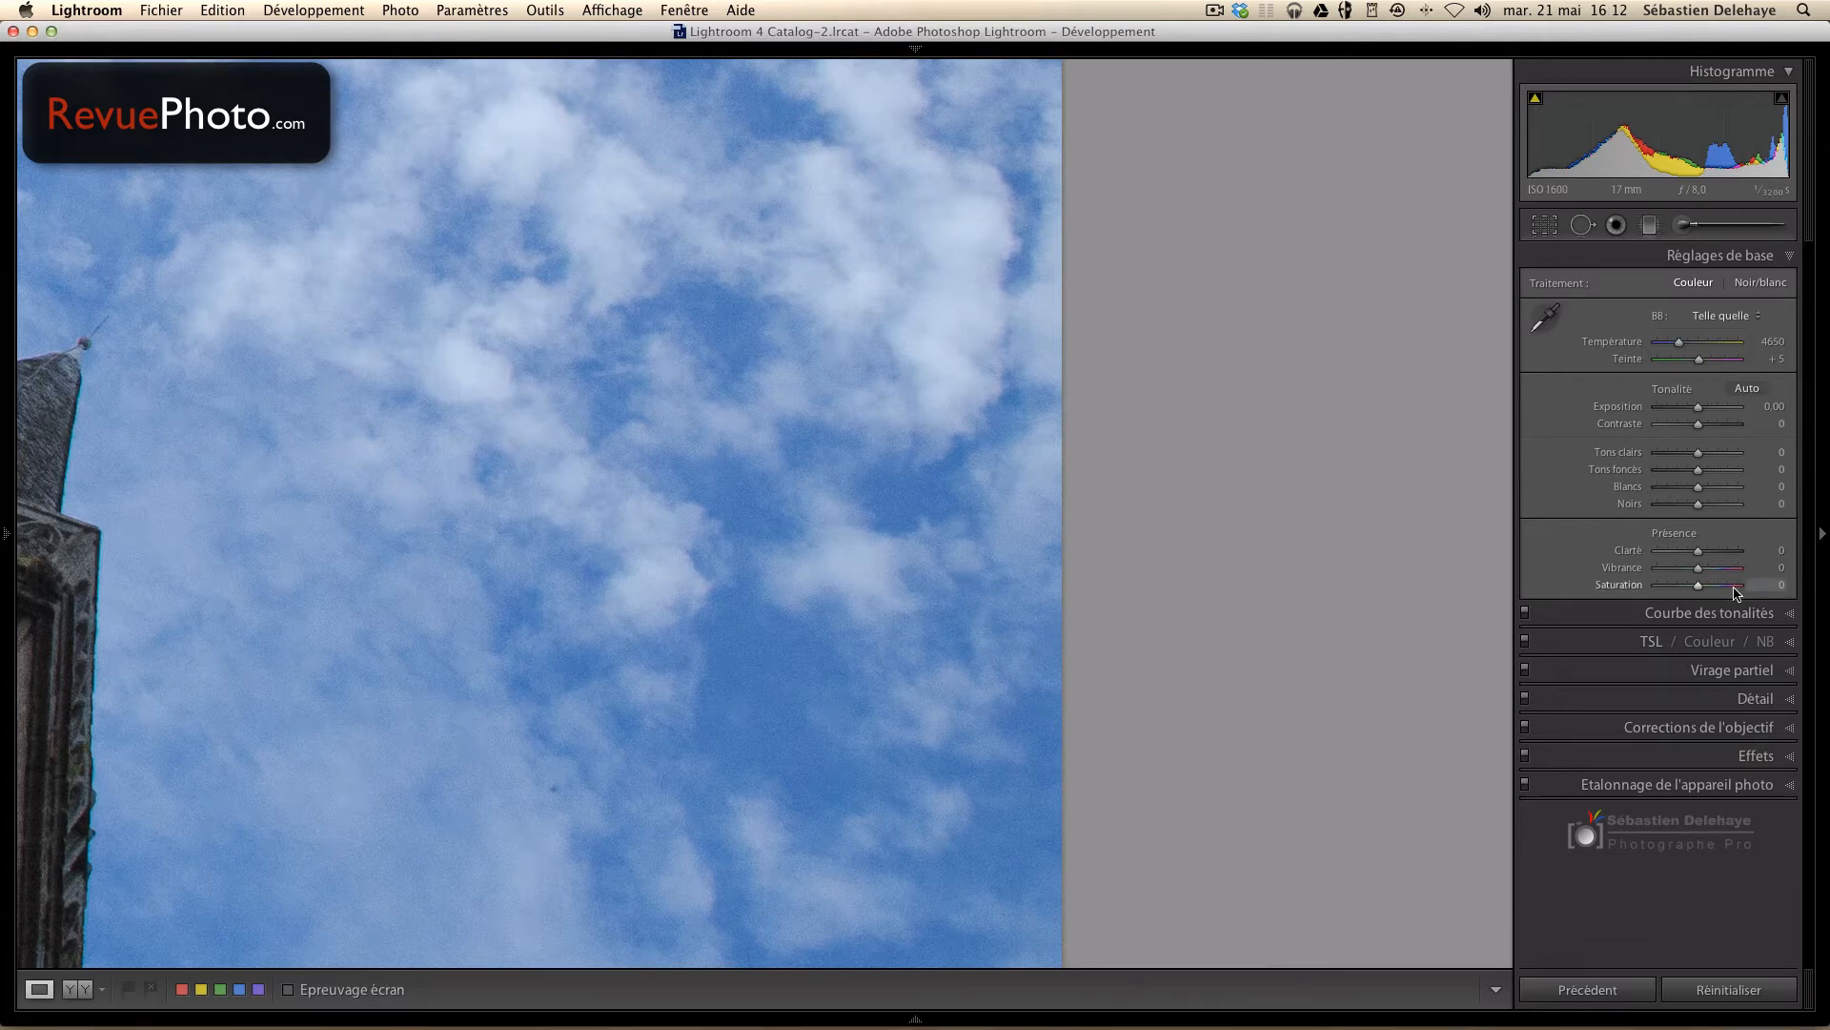
{"action": "left_click", "coordinate": [1788, 699]}
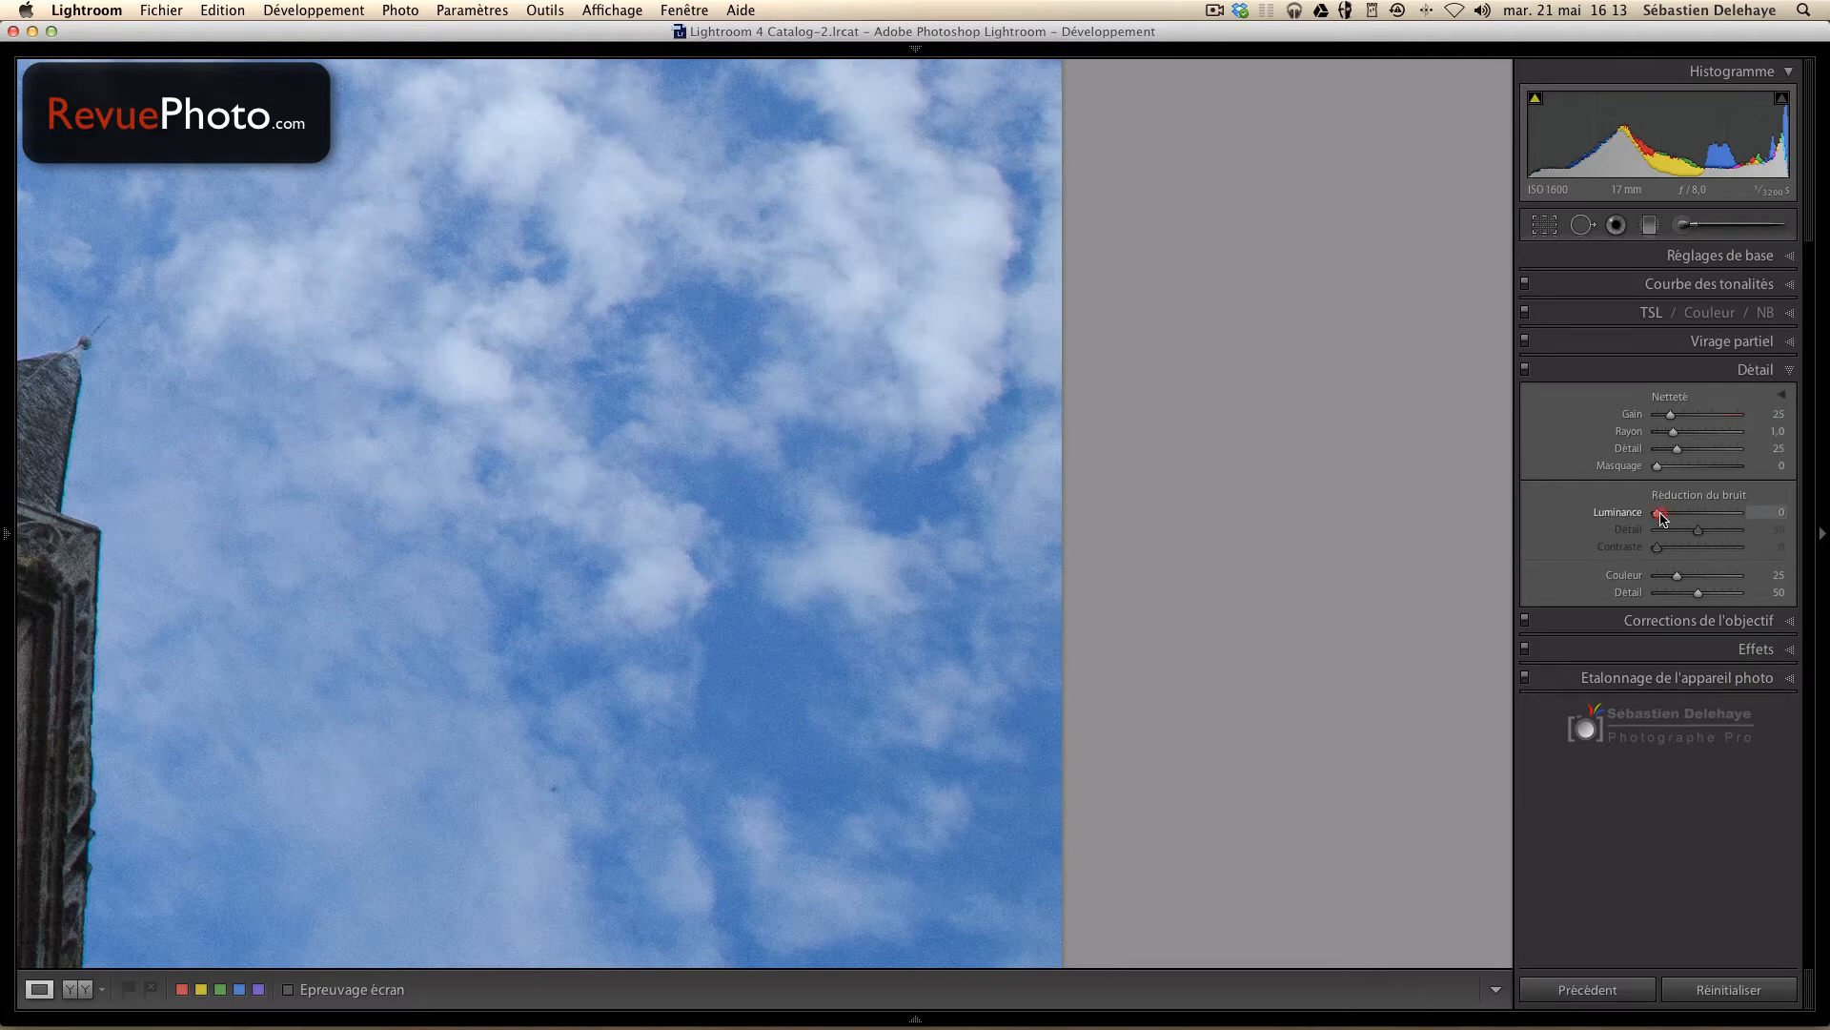
{"action": "left_click_drag", "start_coordinate": [1661, 518], "coordinate": [1674, 518]}
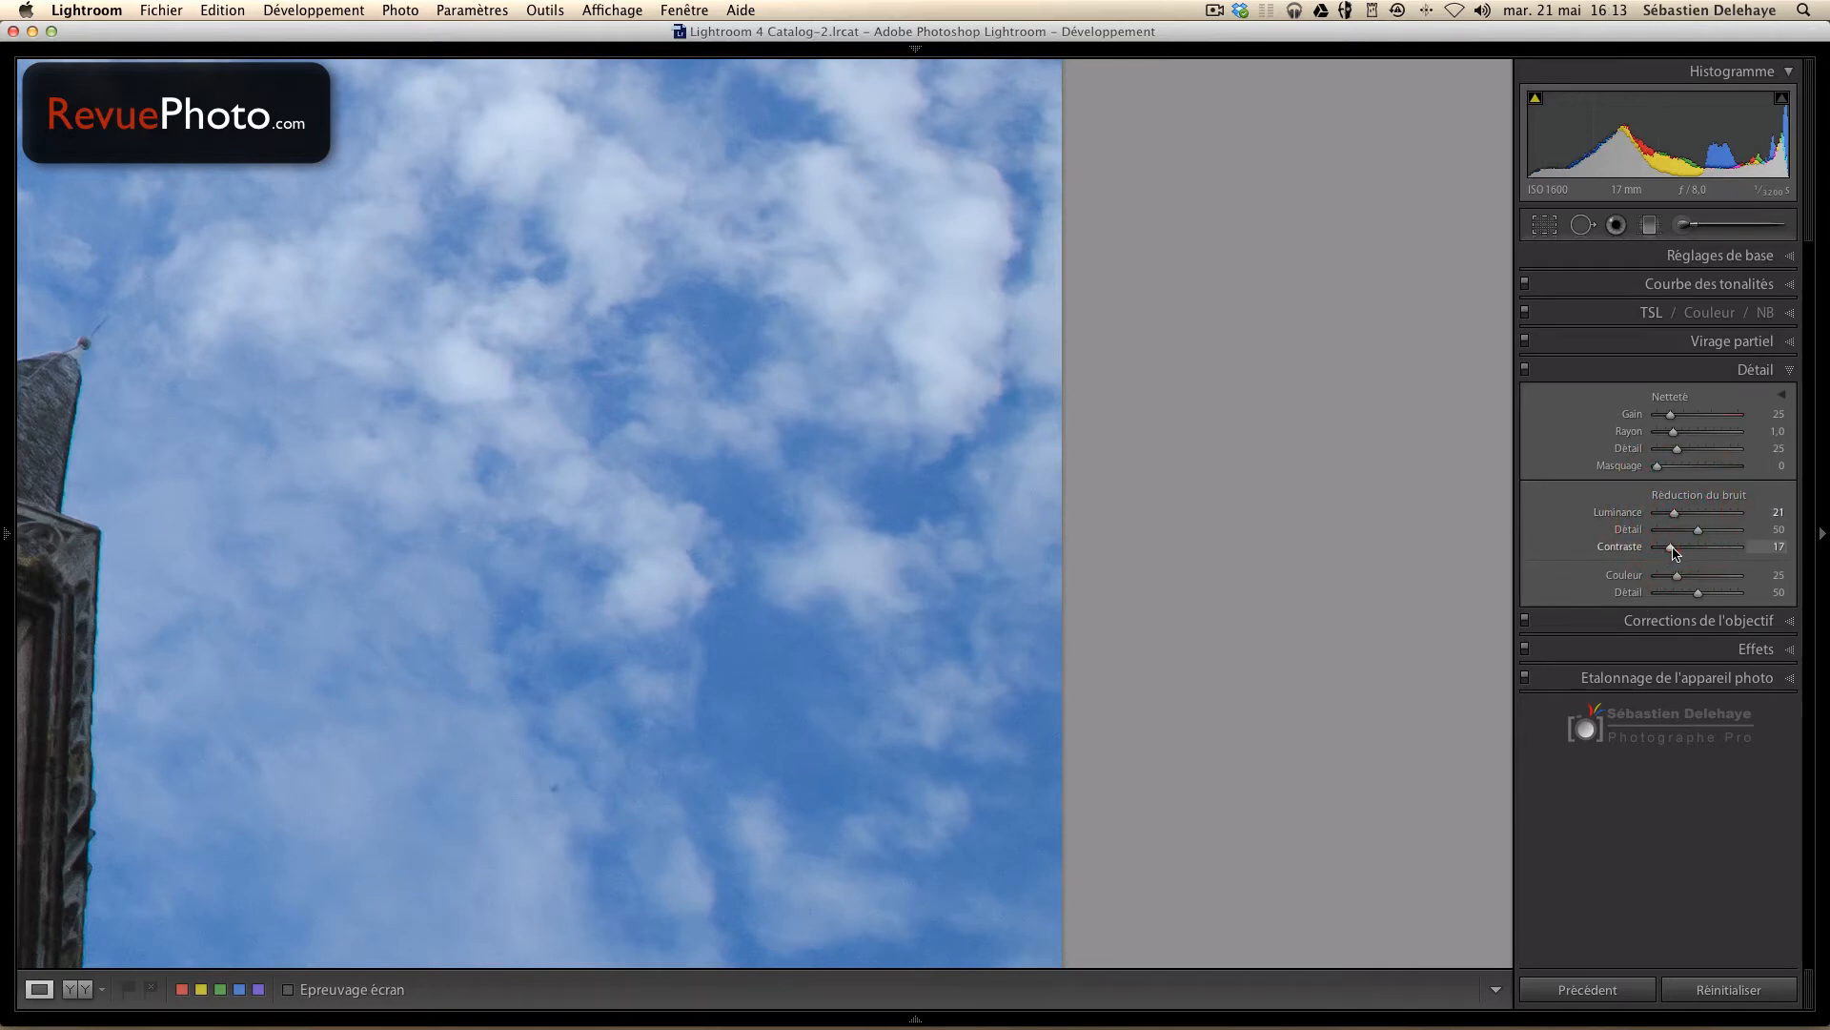
{"action": "left_click", "coordinate": [1676, 515]}
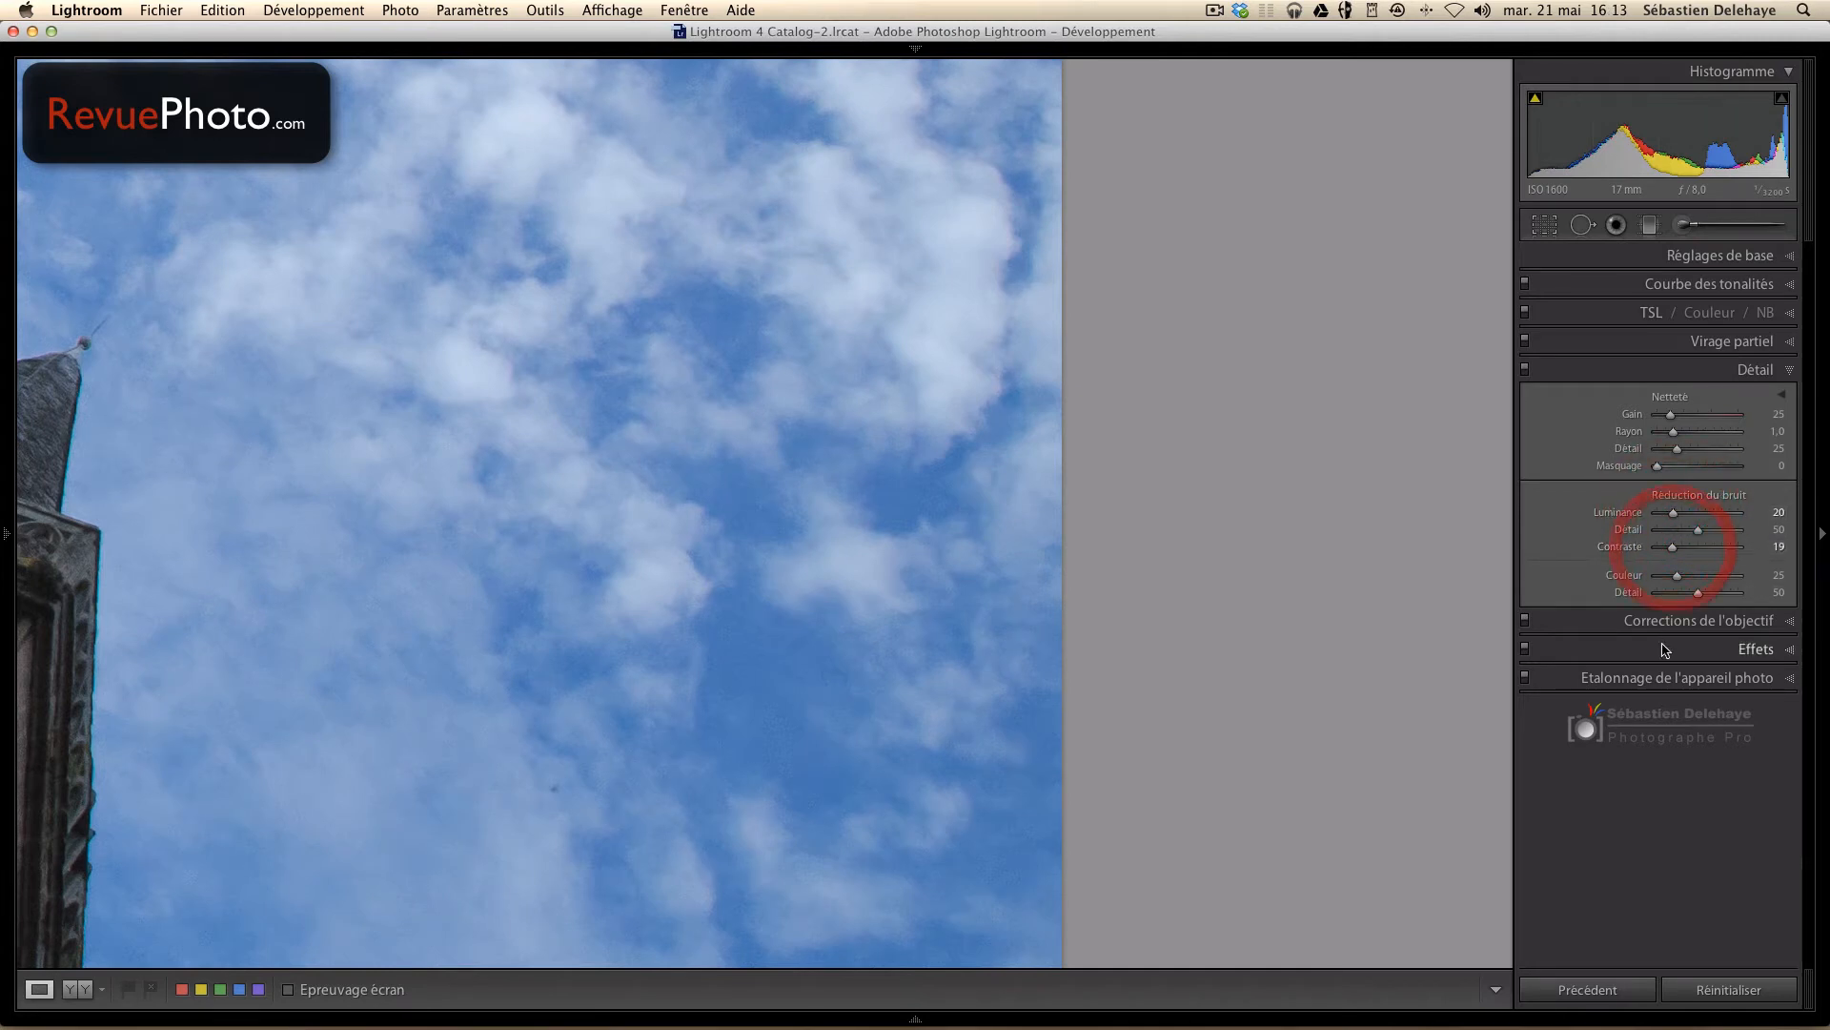
Remove the chromatic aberration along the tower edges using the profile lens corrections.
{"action": "left_click", "coordinate": [531, 413]}
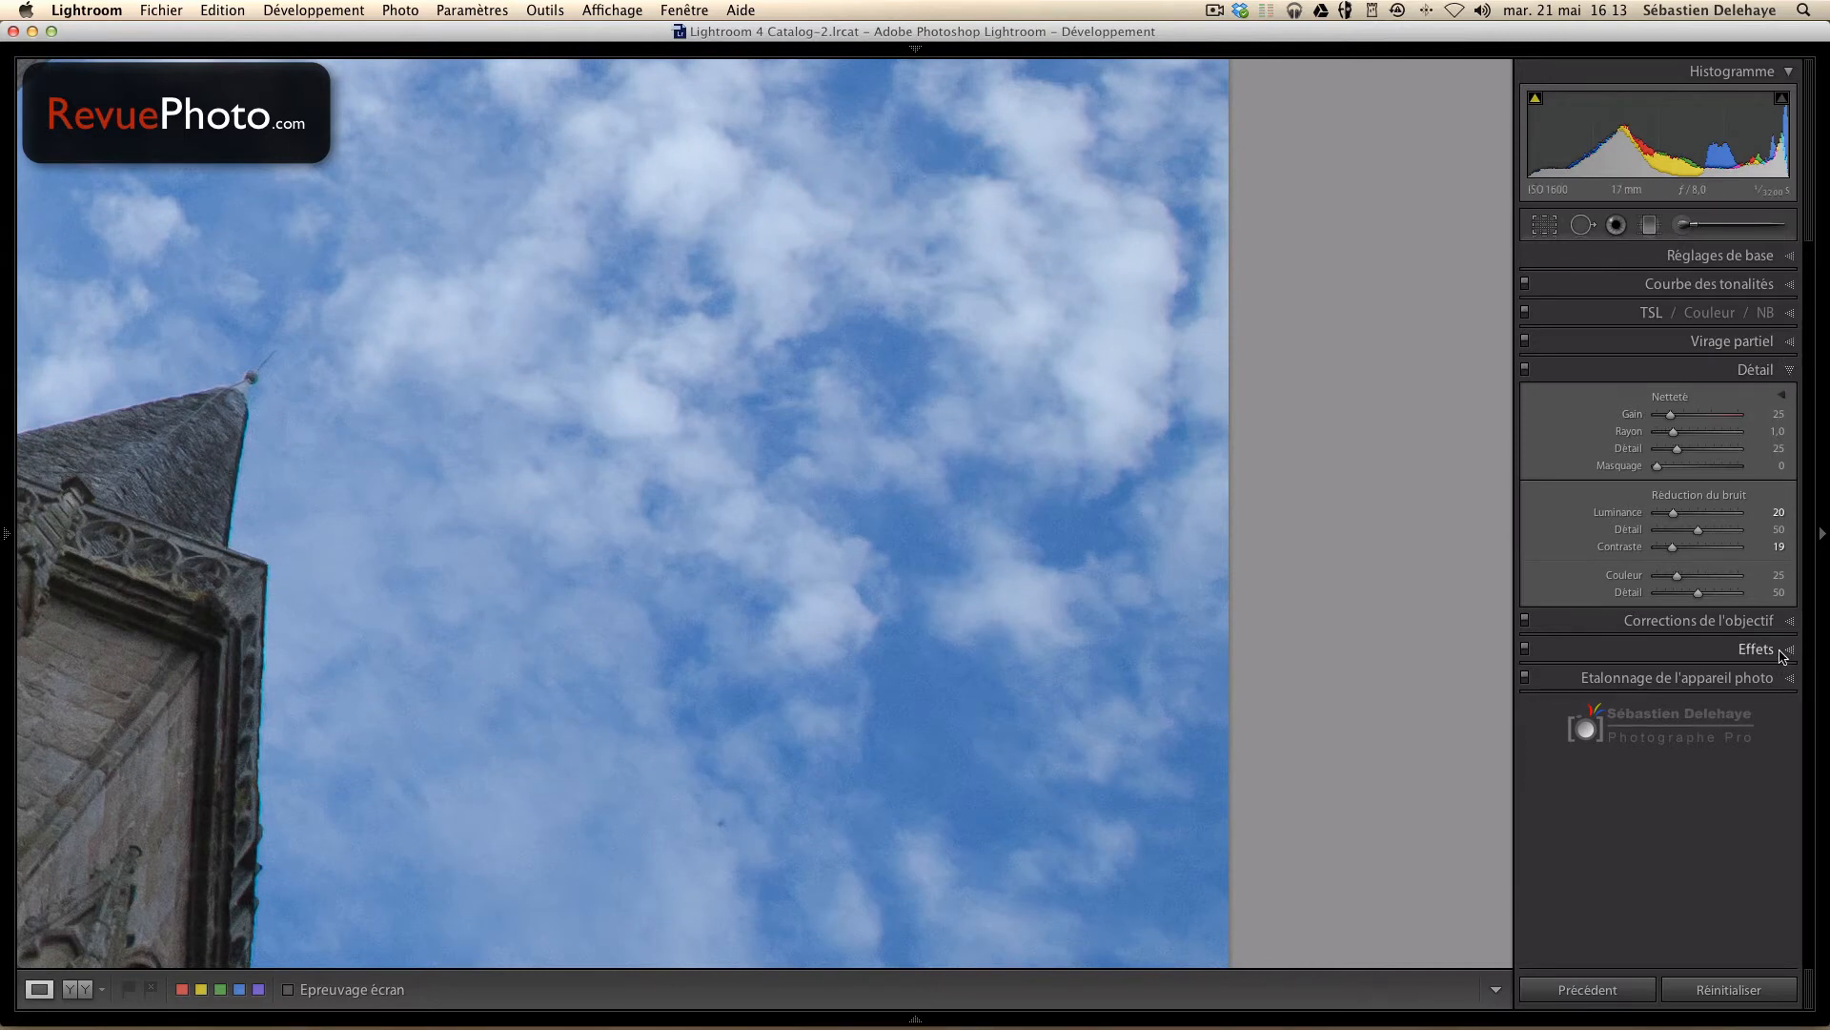
{"action": "left_click", "coordinate": [1788, 621]}
{"action": "left_click", "coordinate": [1535, 653]}
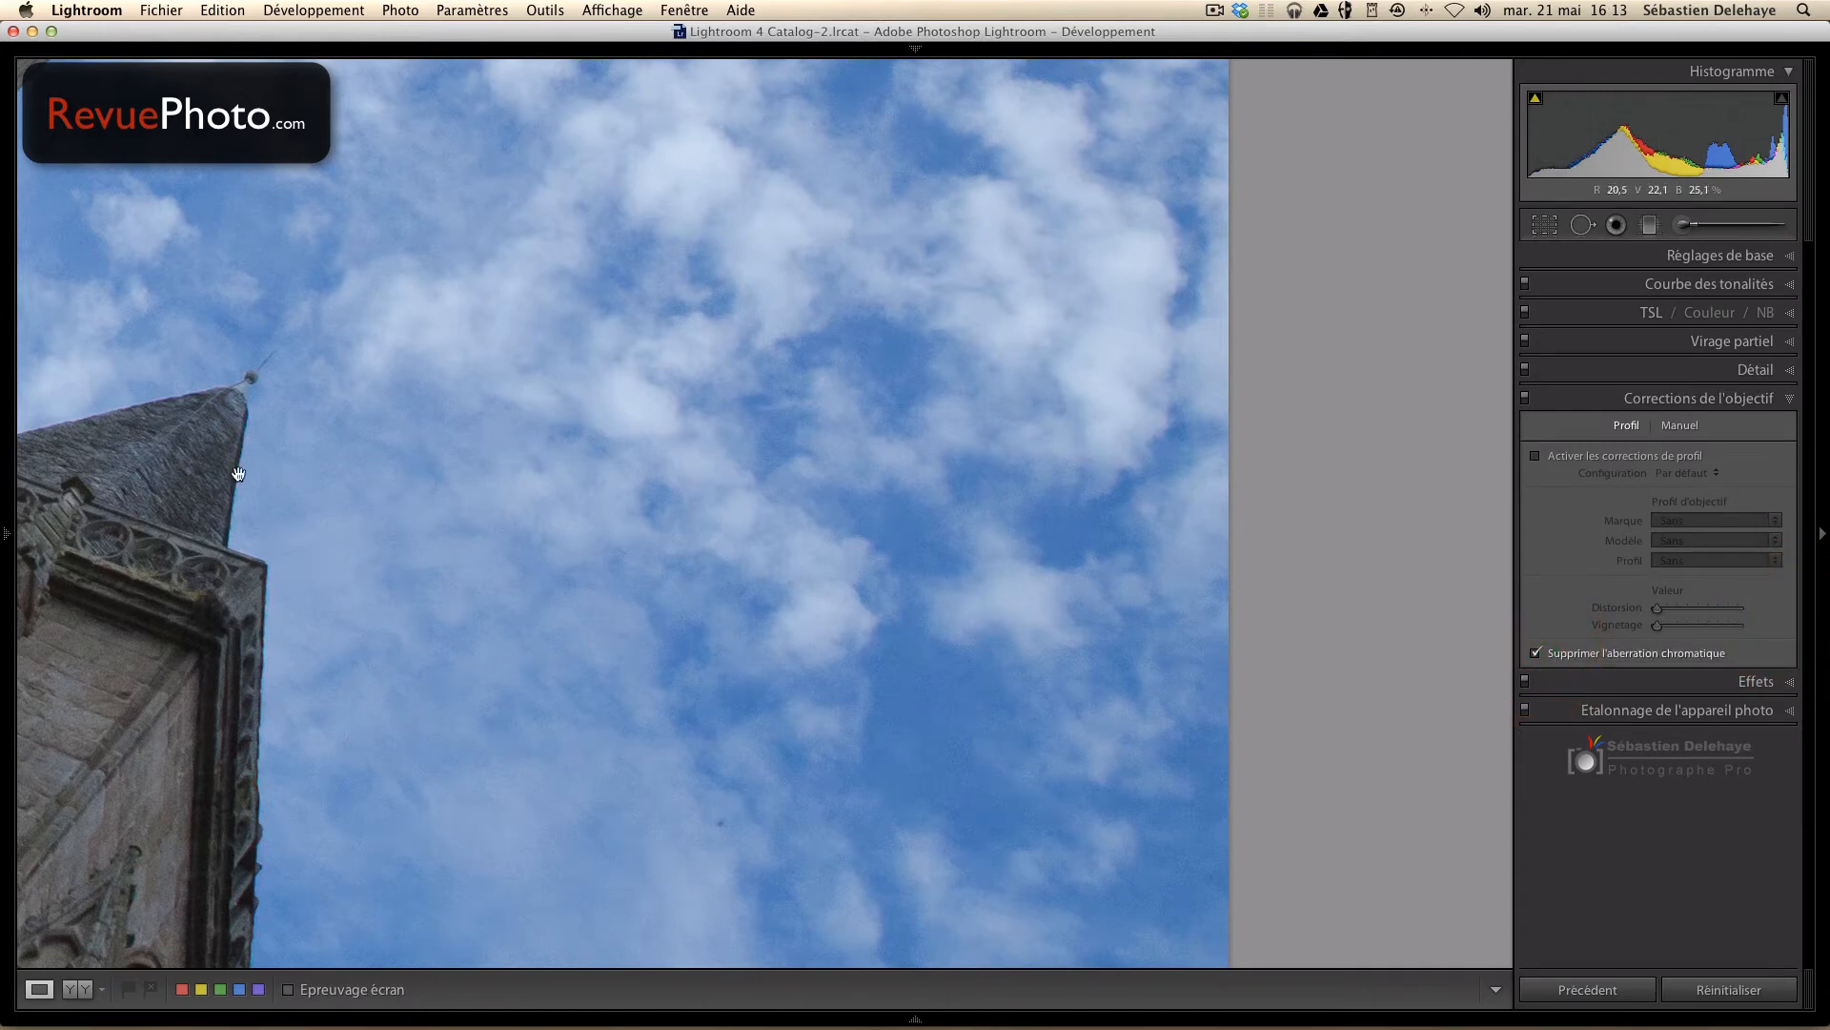
{"action": "left_click", "coordinate": [874, 384]}
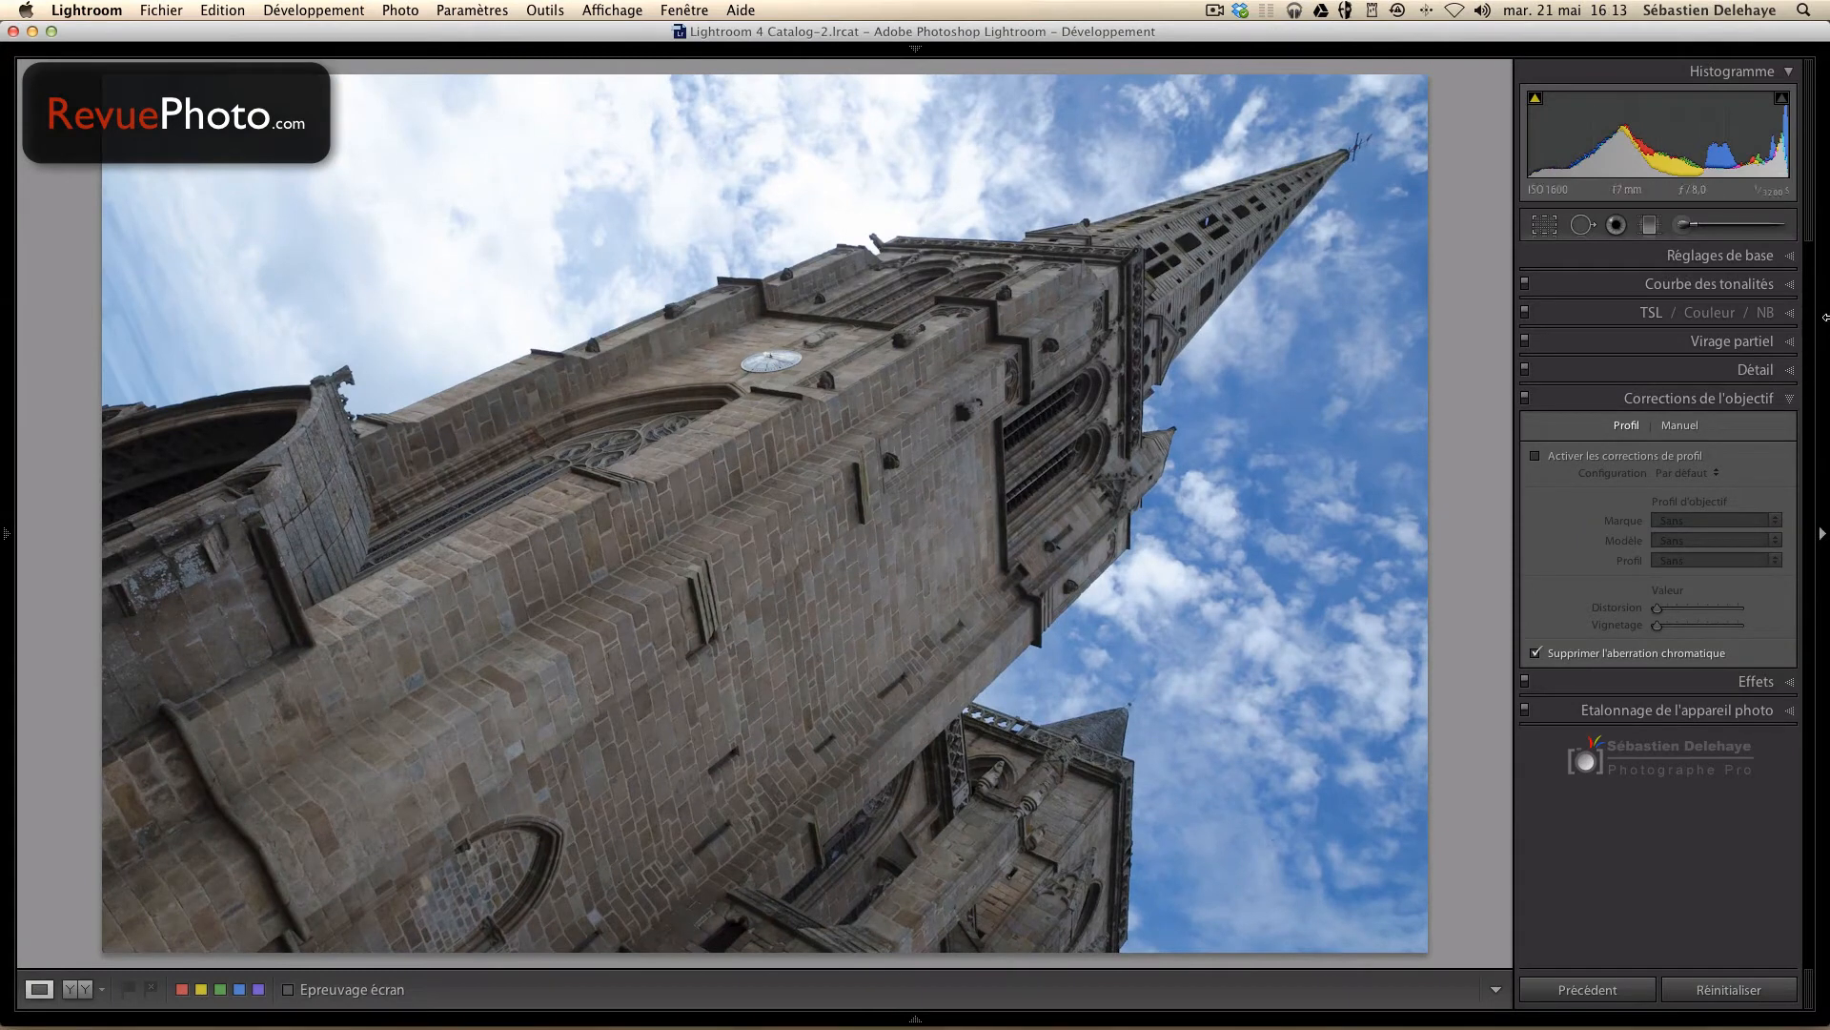
Set up the adjustment brush with Exposition −1,09, Taille 25,0, Débit 50 and Densité 58, keeping automatic masking on.
{"action": "left_click", "coordinate": [1690, 227]}
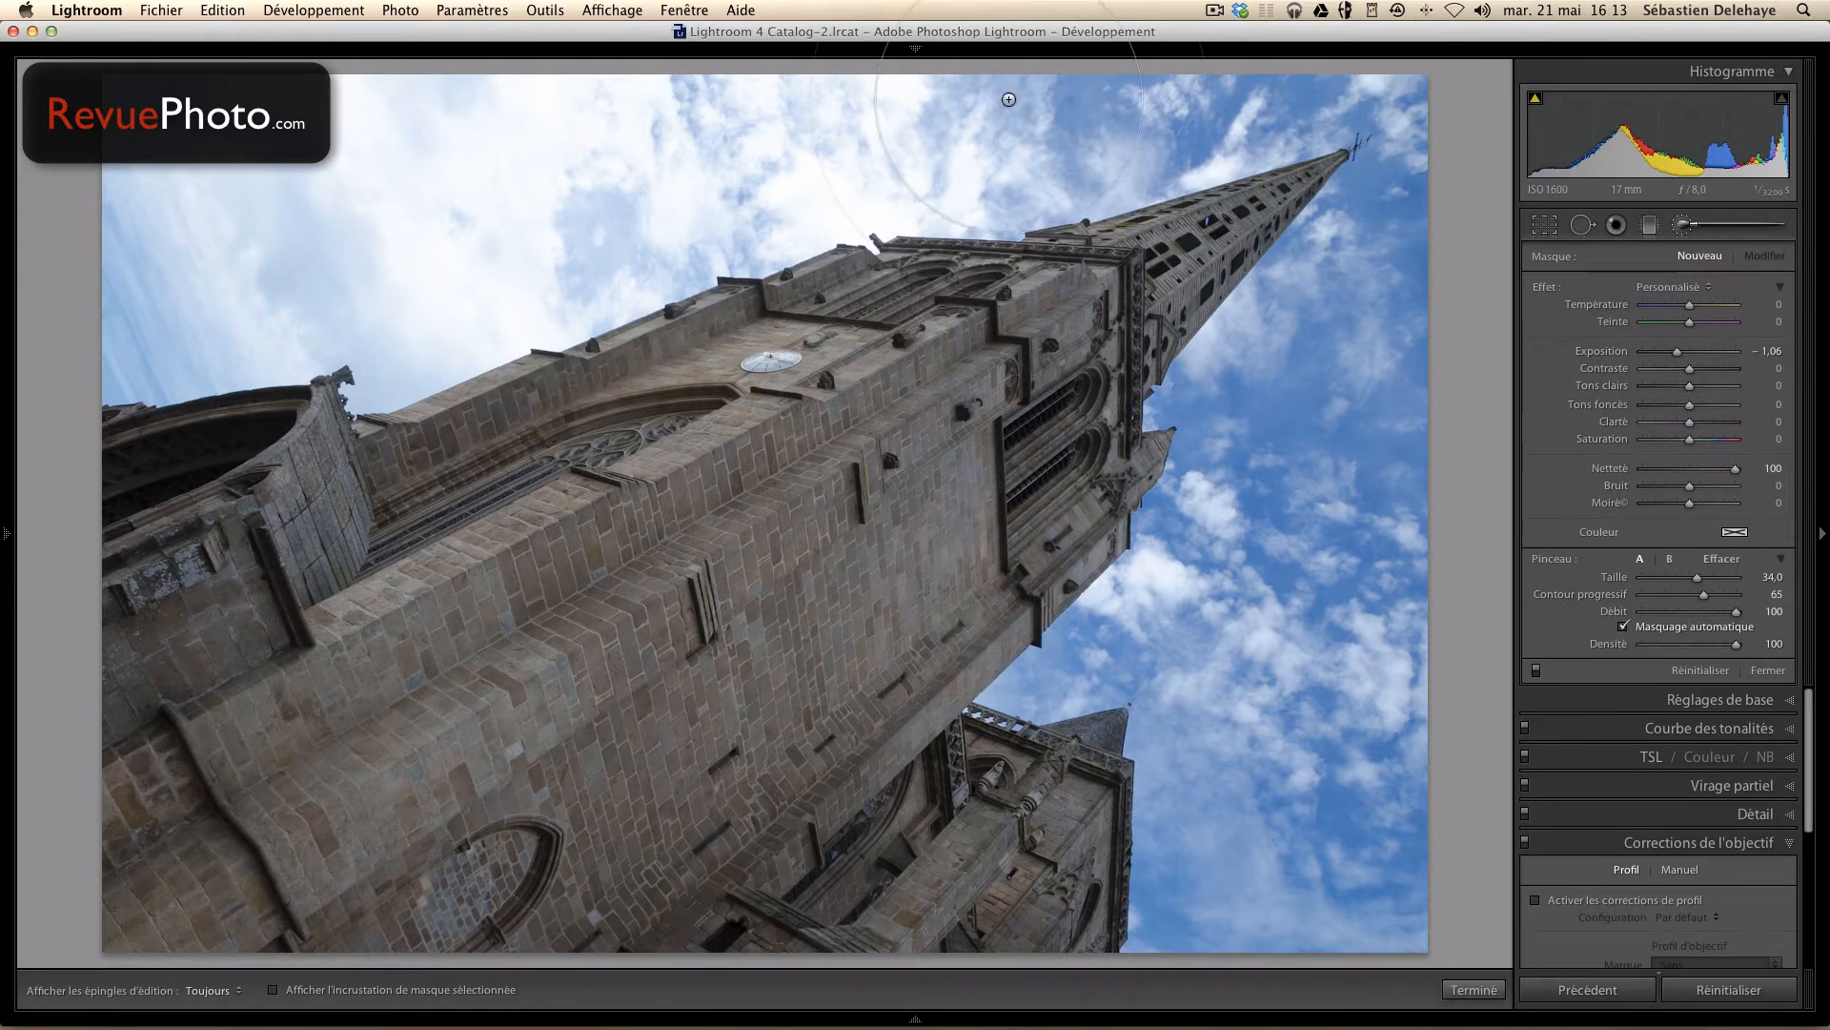
{"action": "scroll", "coordinate": [592, 201], "scroll_direction": "down", "scroll_amount": 4}
{"action": "scroll", "coordinate": [592, 201], "scroll_direction": "down", "scroll_amount": 5}
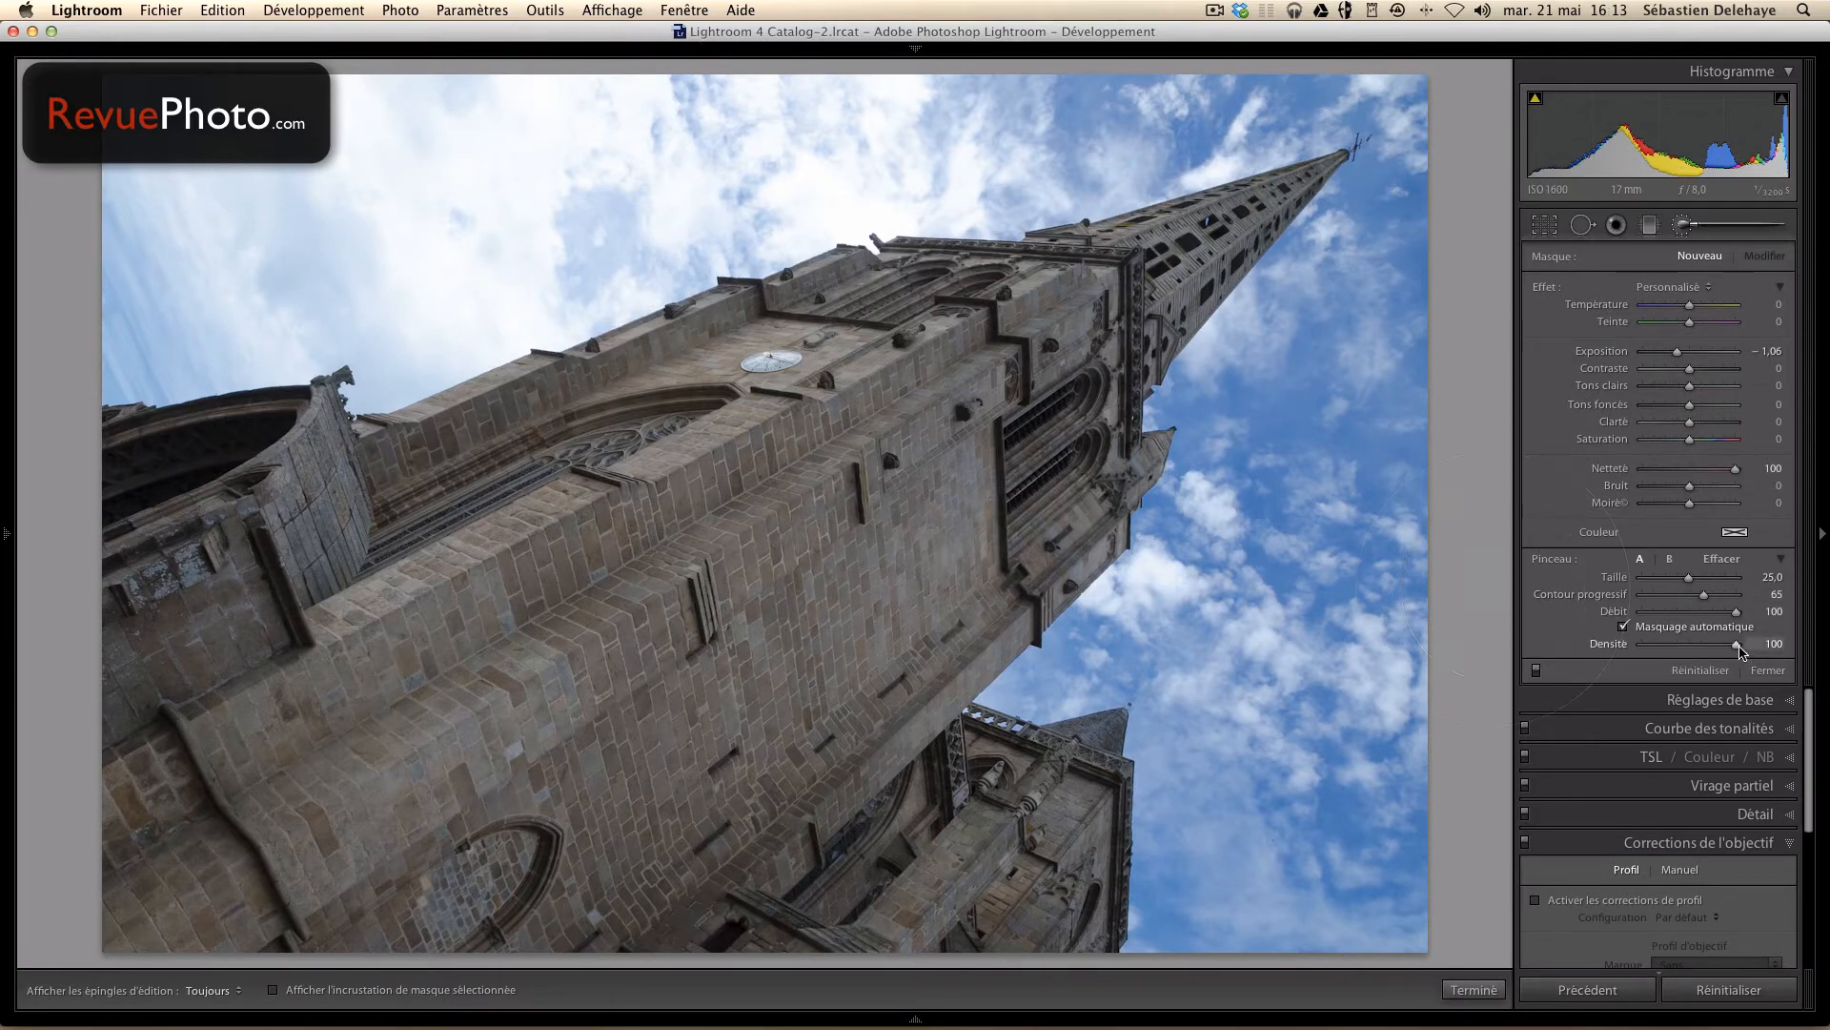
{"action": "left_click_drag", "start_coordinate": [1736, 647], "coordinate": [1690, 613]}
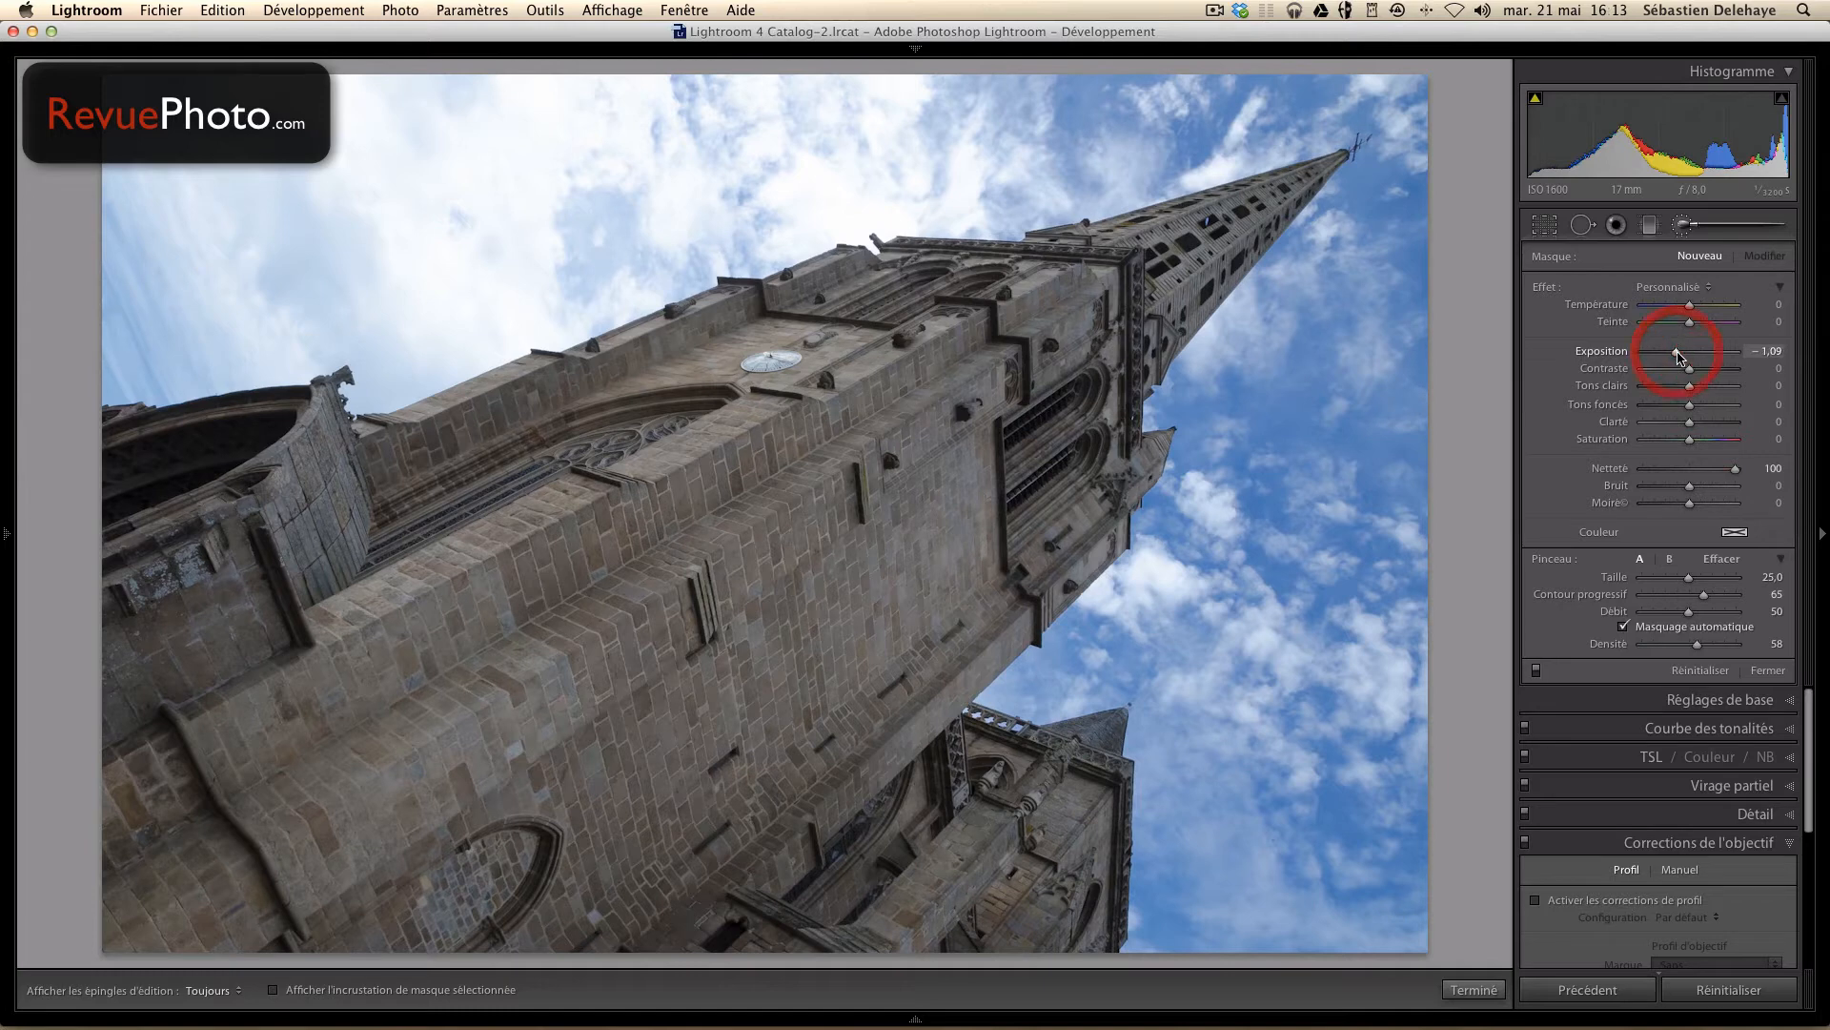
Paint the darkening adjustment over the bright clouds in the upper-left sky with the edit pins hidden, and restore the pins.
{"action": "mouse_move", "coordinate": [407, 147]}
{"action": "left_mouse_down"}
{"action": "mouse_move", "coordinate": [176, 137]}
{"action": "mouse_move", "coordinate": [380, 306]}
{"action": "mouse_move", "coordinate": [339, 232]}
{"action": "mouse_move", "coordinate": [400, 184]}
{"action": "mouse_move", "coordinate": [368, 197]}
{"action": "left_mouse_up"}
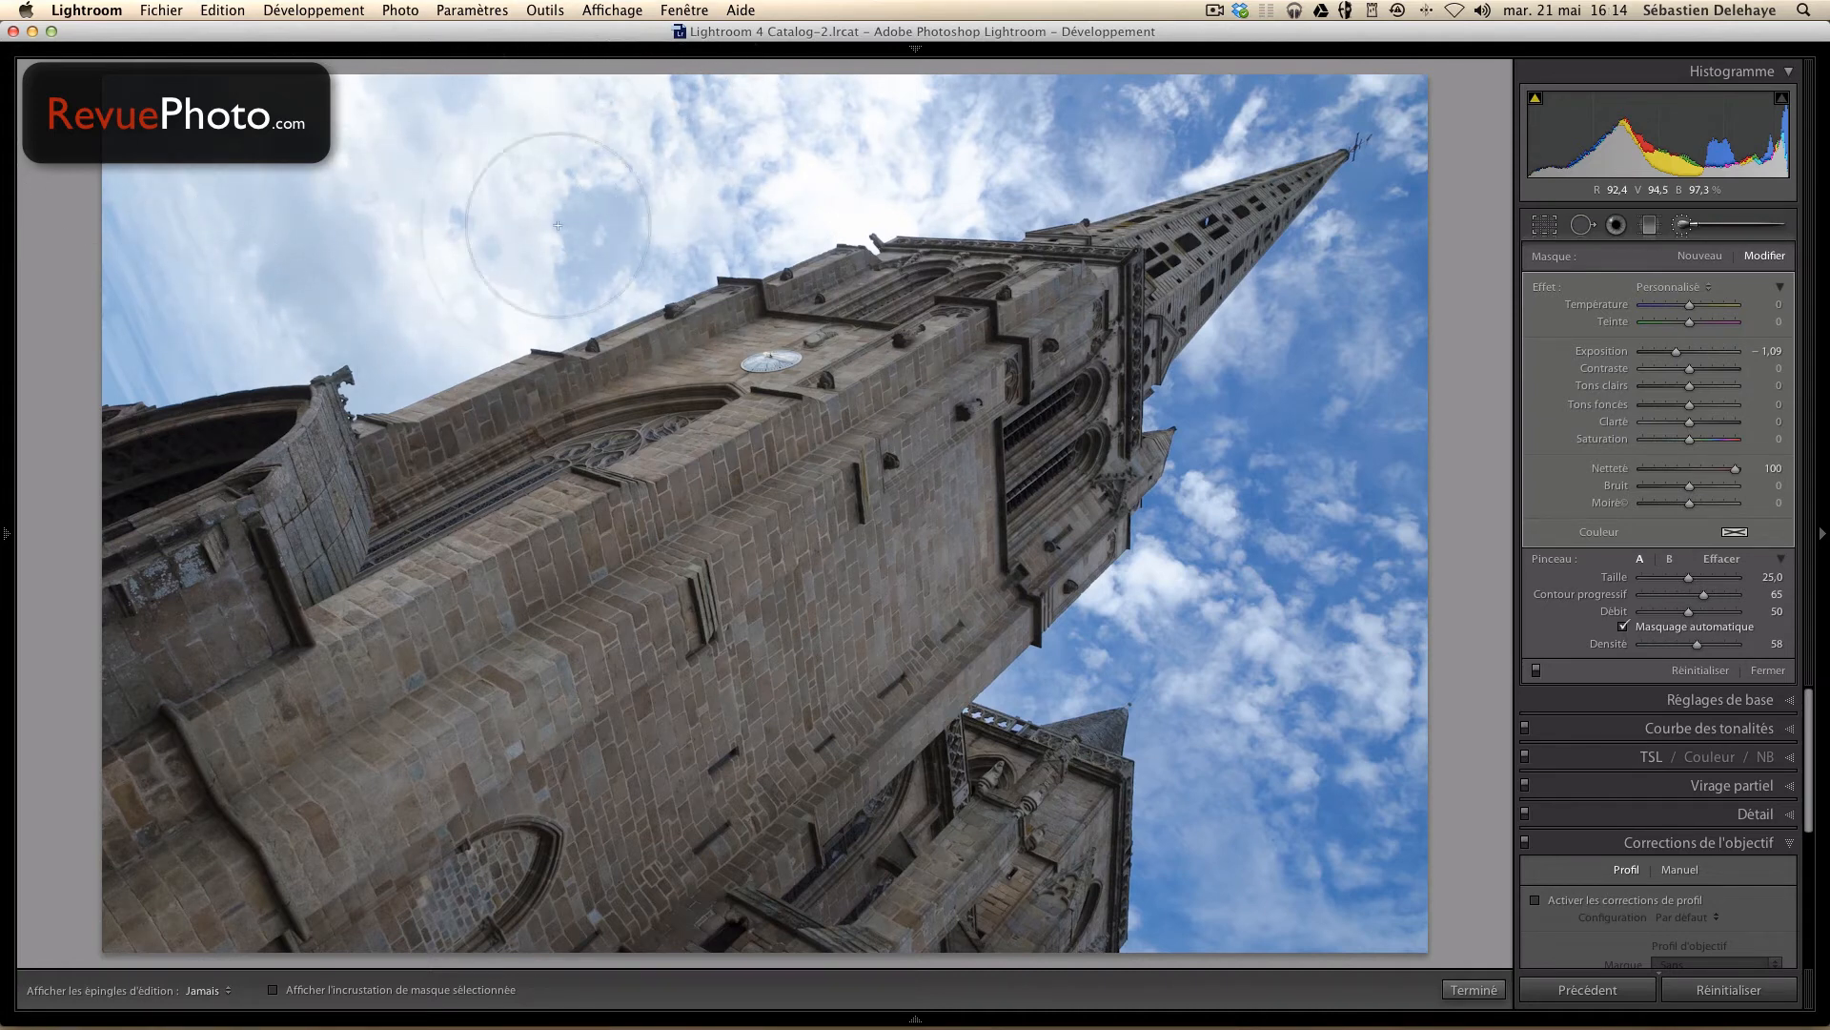
{"action": "mouse_move", "coordinate": [593, 225]}
{"action": "left_mouse_down"}
{"action": "mouse_move", "coordinate": [520, 169]}
{"action": "mouse_move", "coordinate": [419, 140]}
{"action": "mouse_move", "coordinate": [523, 133]}
{"action": "mouse_move", "coordinate": [392, 196]}
{"action": "left_mouse_up"}
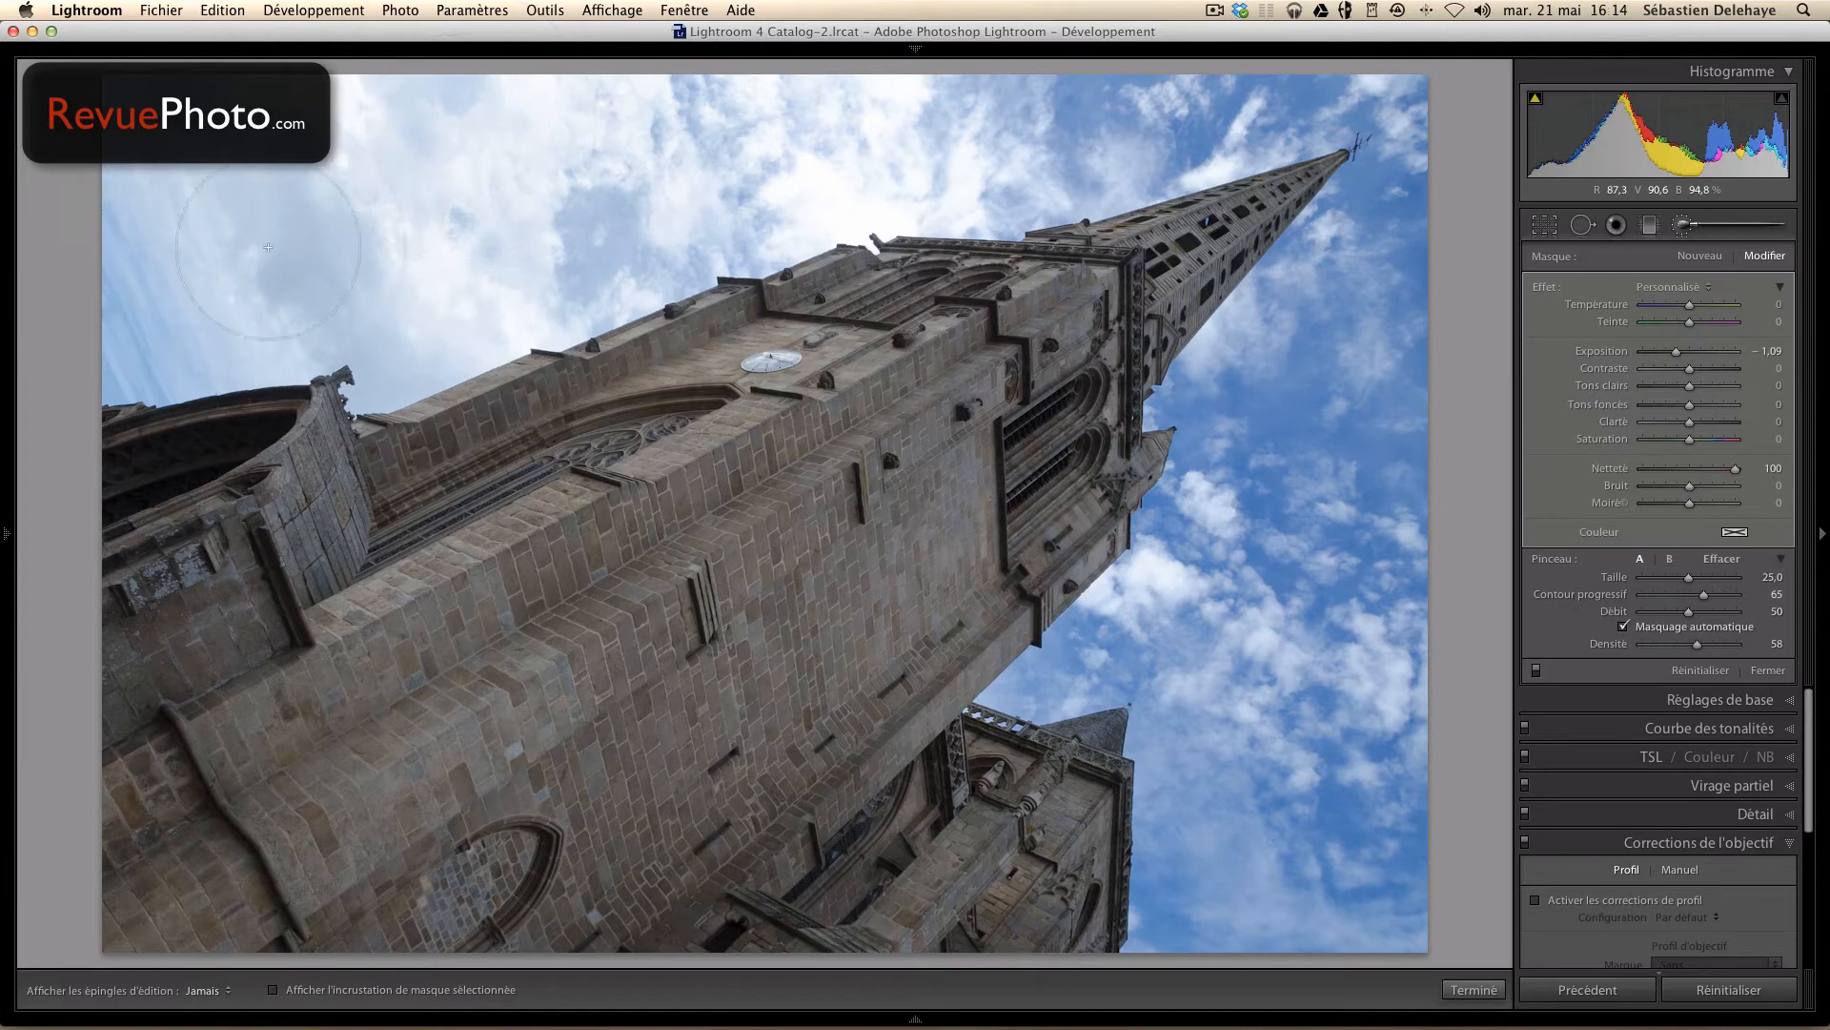
{"action": "key", "text": "h"}
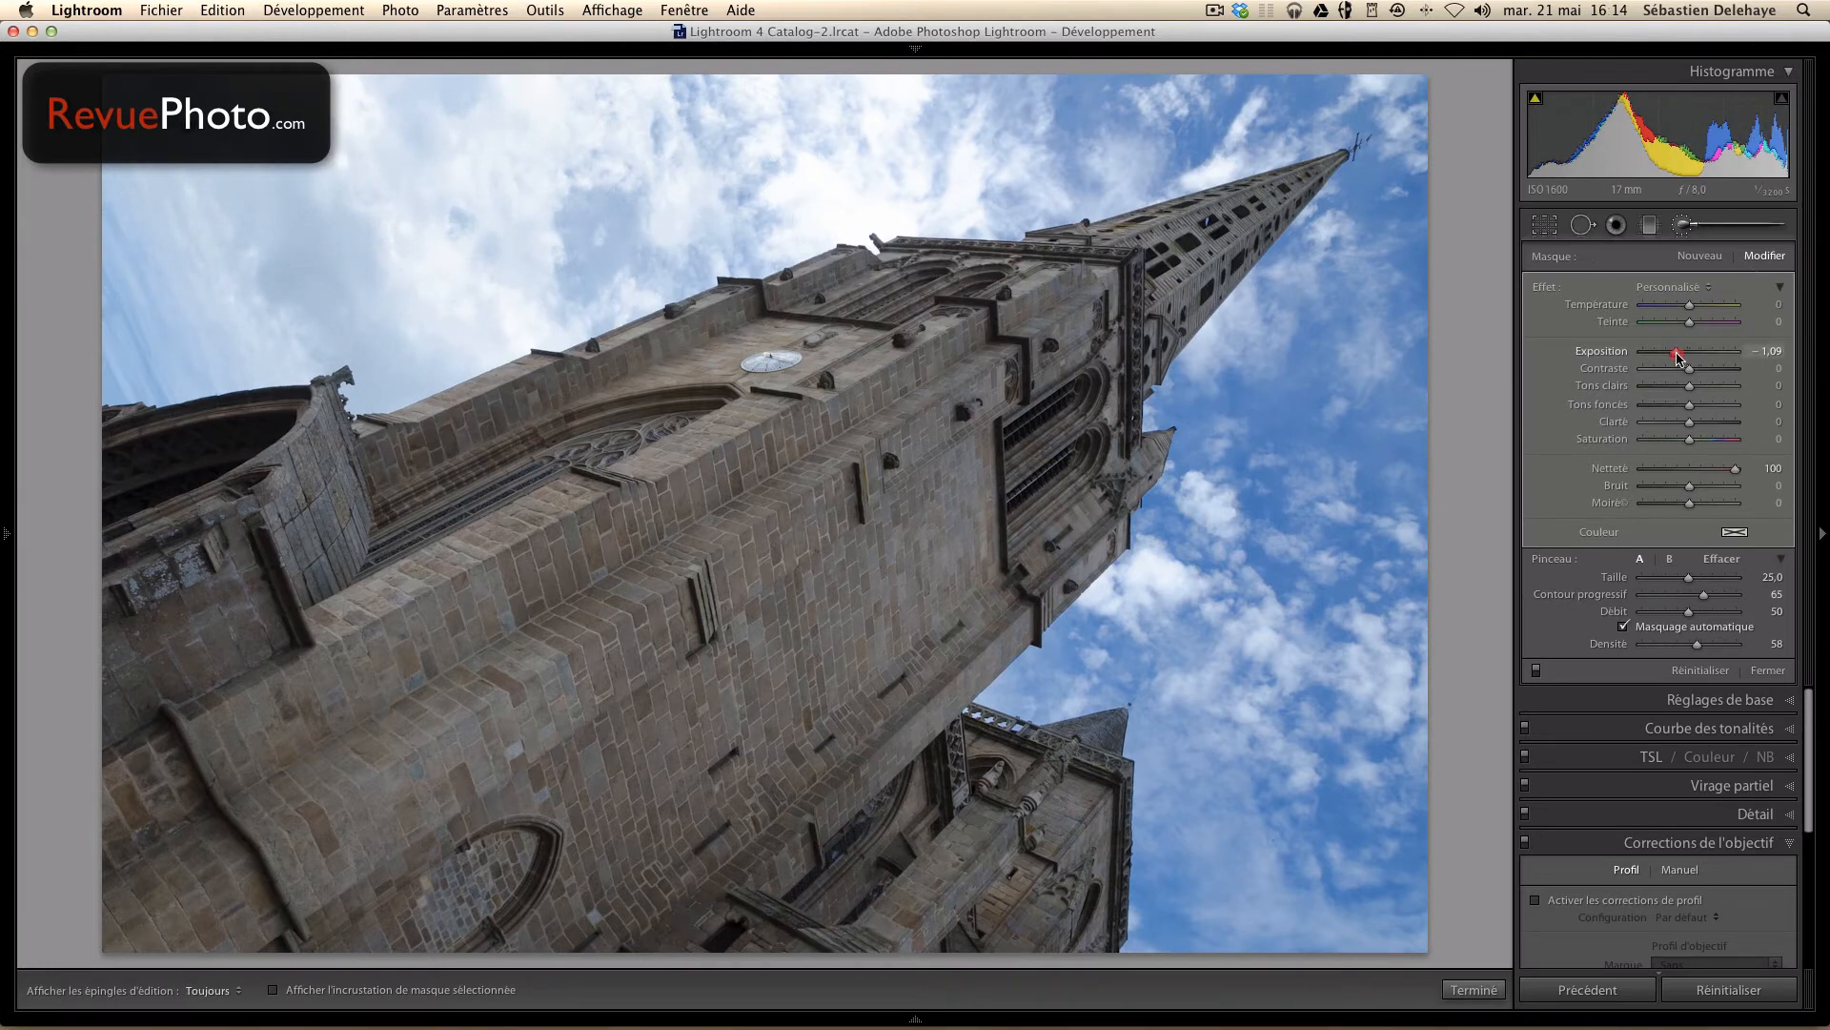
Refine the painted cloud adjustment to Exposition −0,90 and Température −31, and close the adjustment brush.
{"action": "mouse_move", "coordinate": [1677, 355]}
{"action": "left_mouse_down"}
{"action": "mouse_move", "coordinate": [1637, 358]}
{"action": "mouse_move", "coordinate": [1700, 360]}
{"action": "left_mouse_up"}
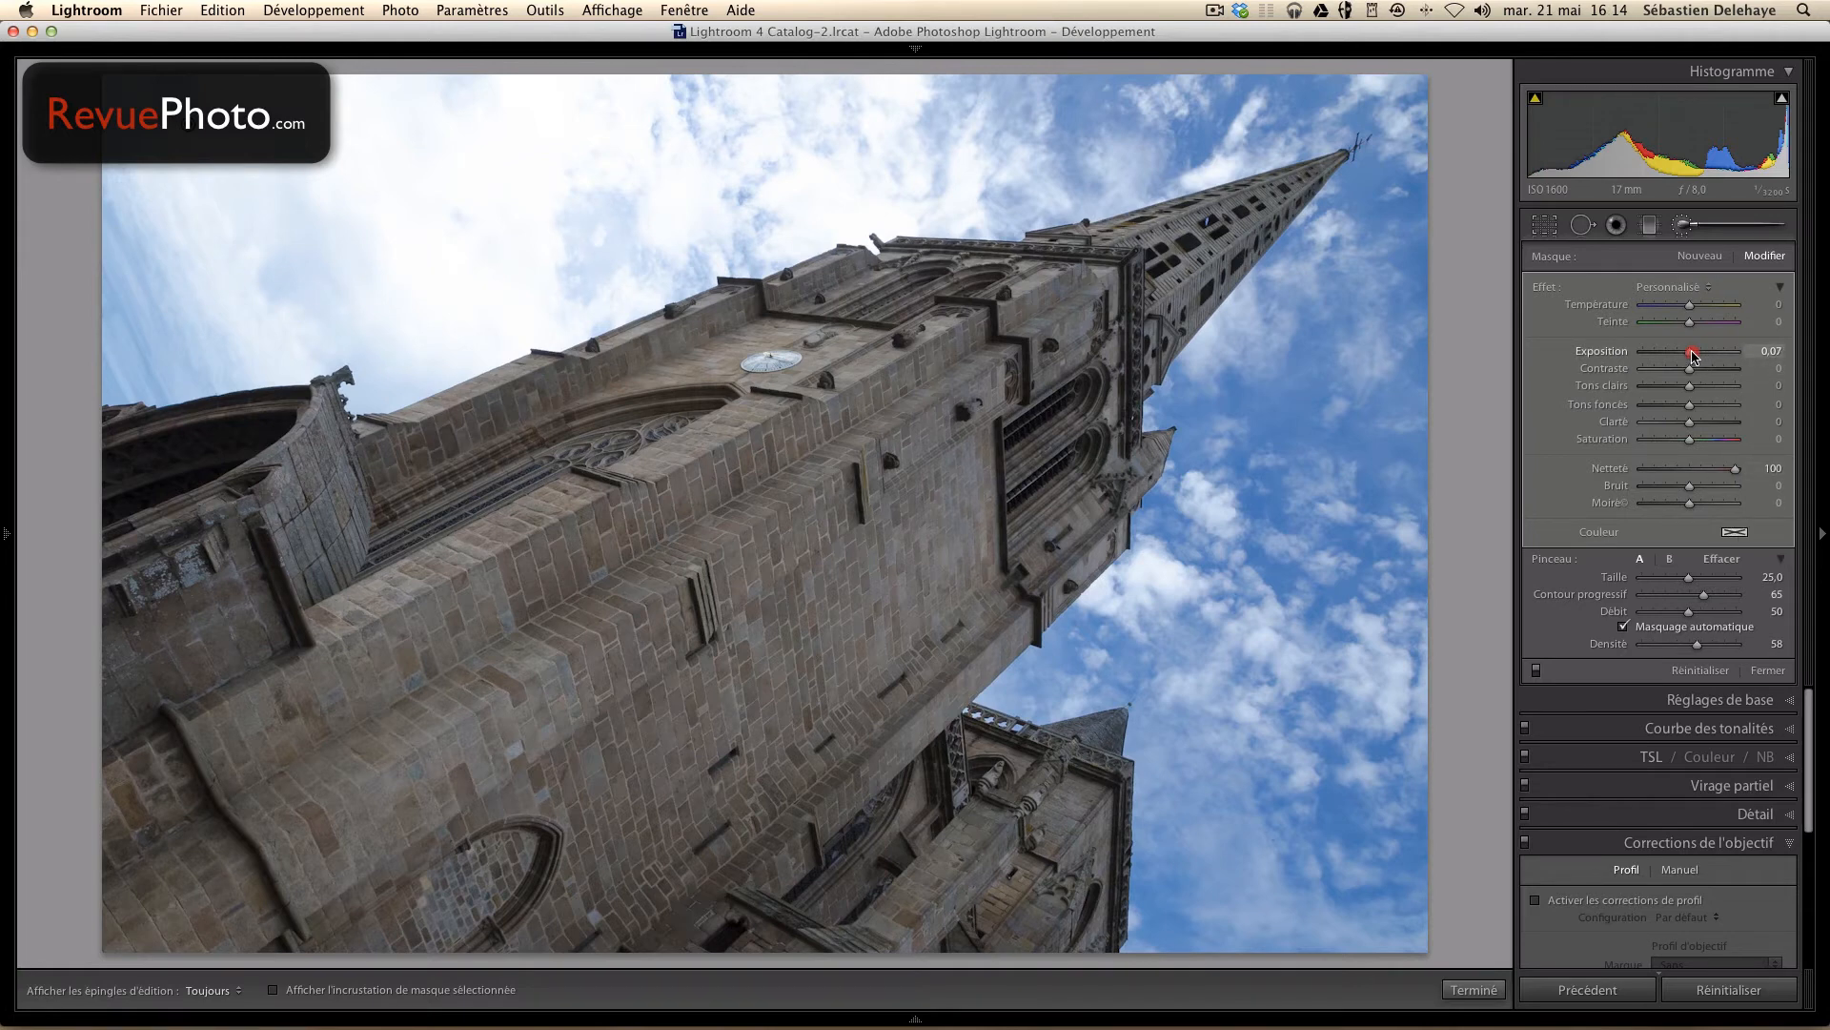
{"action": "left_click_drag", "start_coordinate": [1693, 357], "coordinate": [1684, 357]}
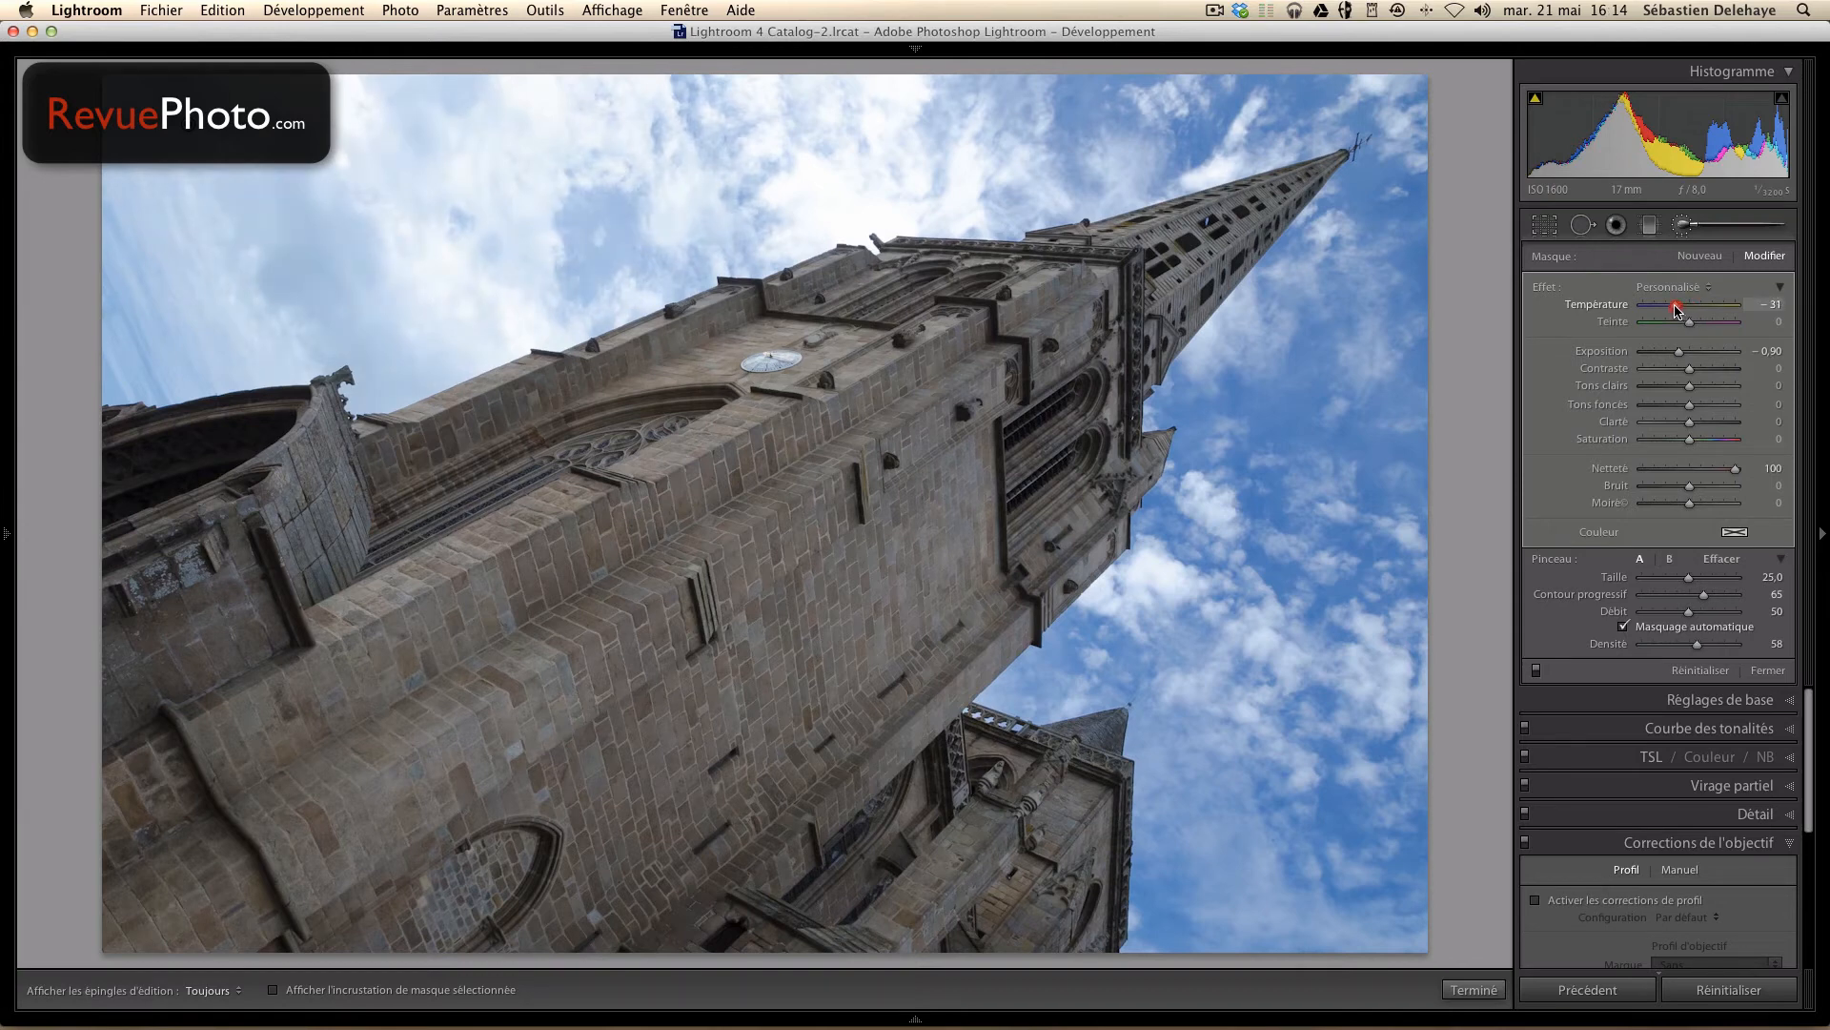
{"action": "left_click_drag", "start_coordinate": [1677, 310], "coordinate": [1675, 306]}
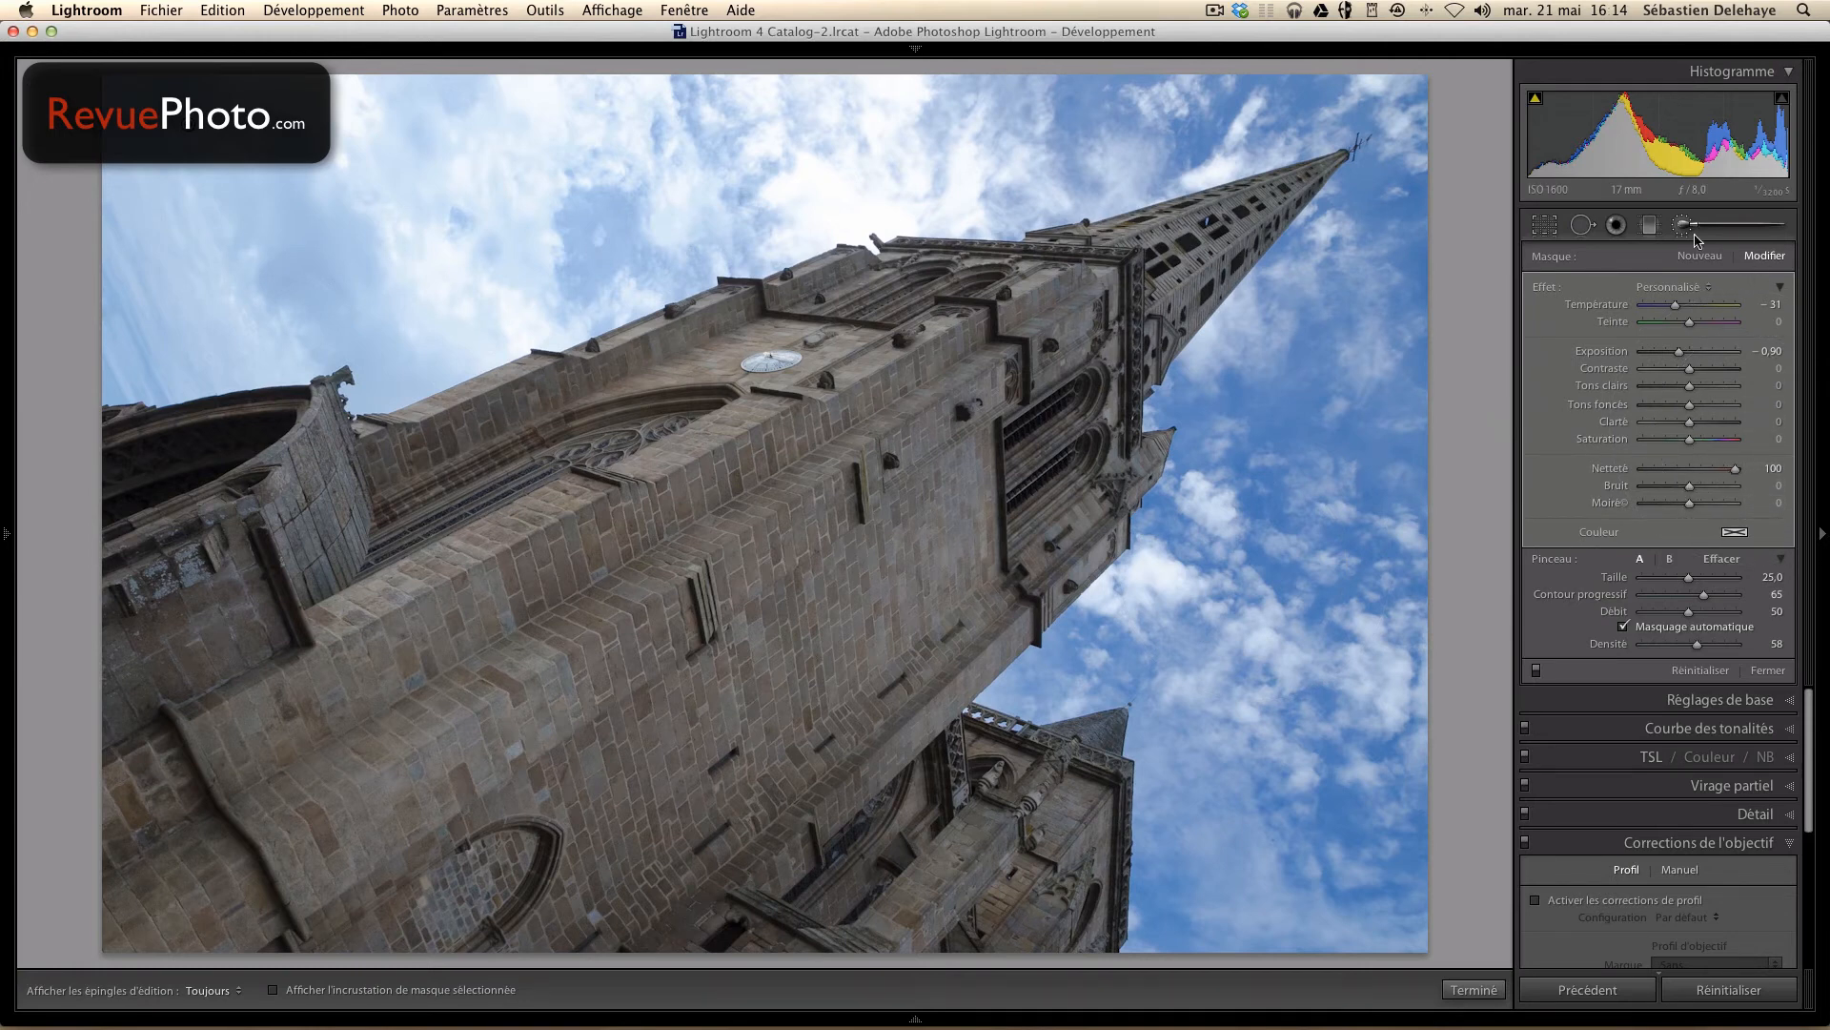
{"action": "left_click", "coordinate": [1686, 226]}
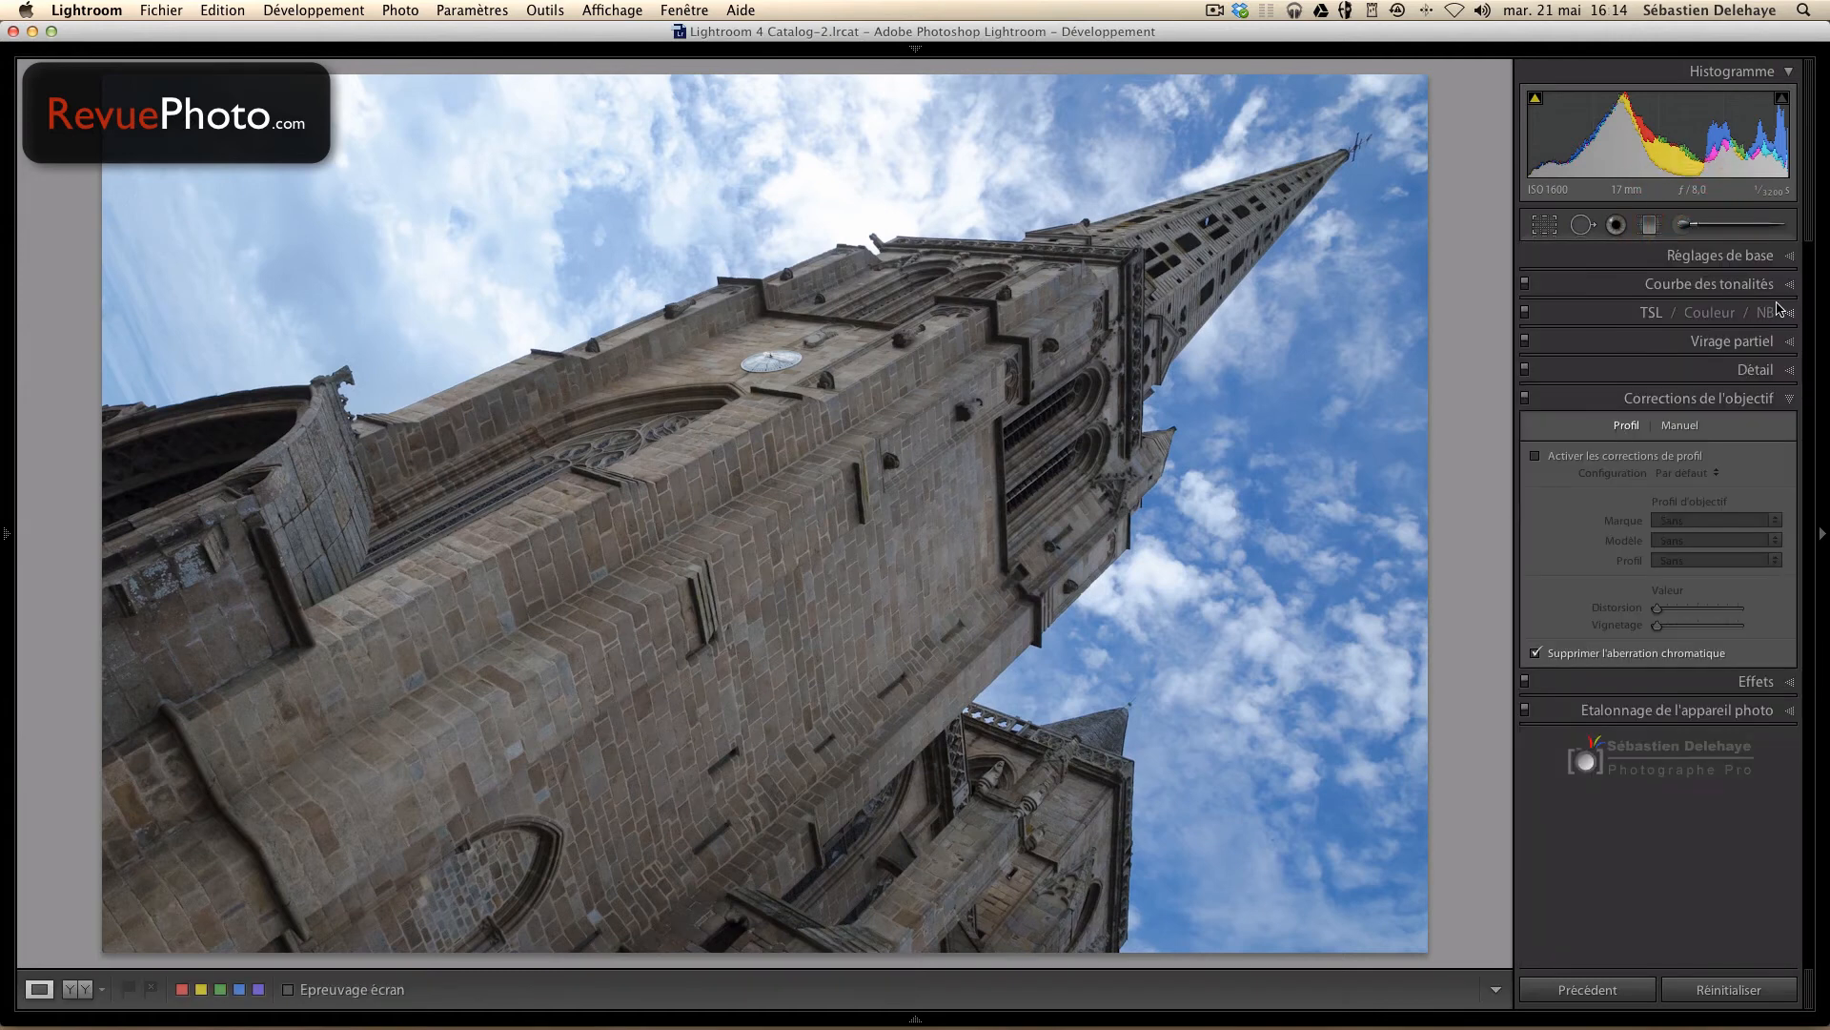
In the basic adjustments, set Exposition to −0,10, Tons clairs to −15, Tons foncés to +21, Clarté to +24 and Vibrance to +10.
{"action": "left_click", "coordinate": [1768, 254]}
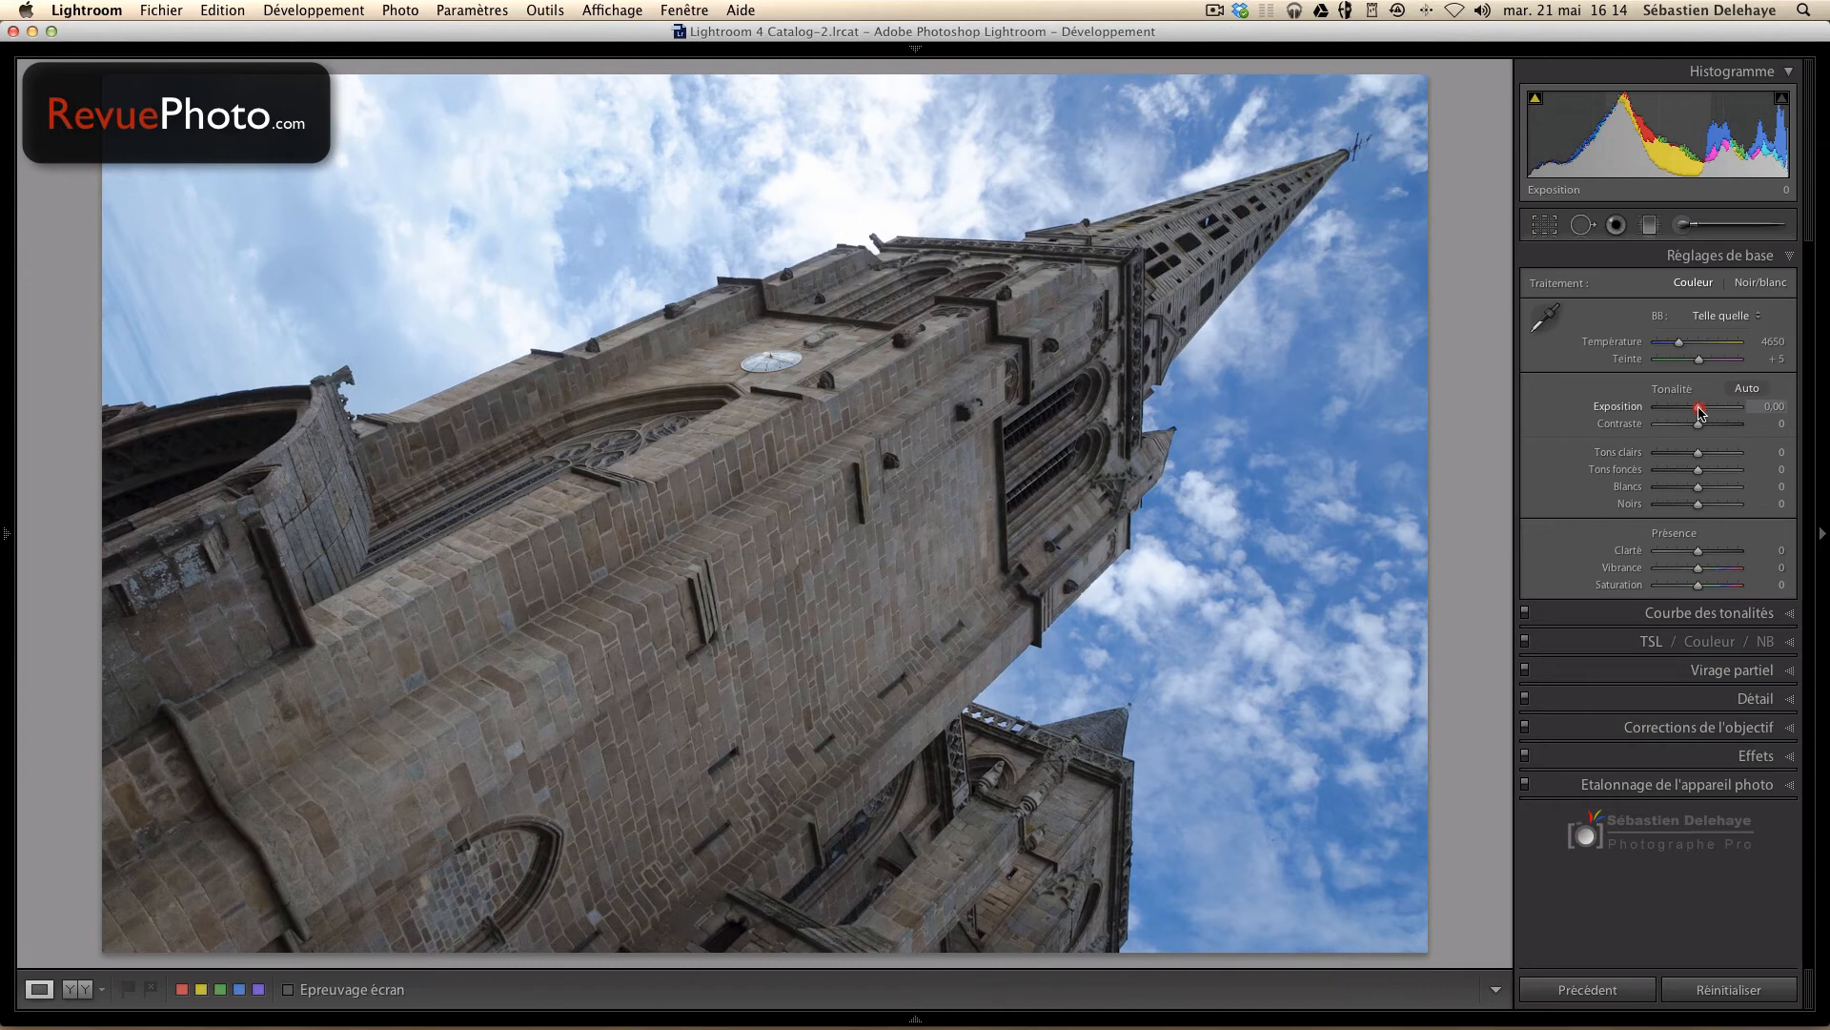
{"action": "left_click_drag", "start_coordinate": [1700, 412], "coordinate": [1698, 412]}
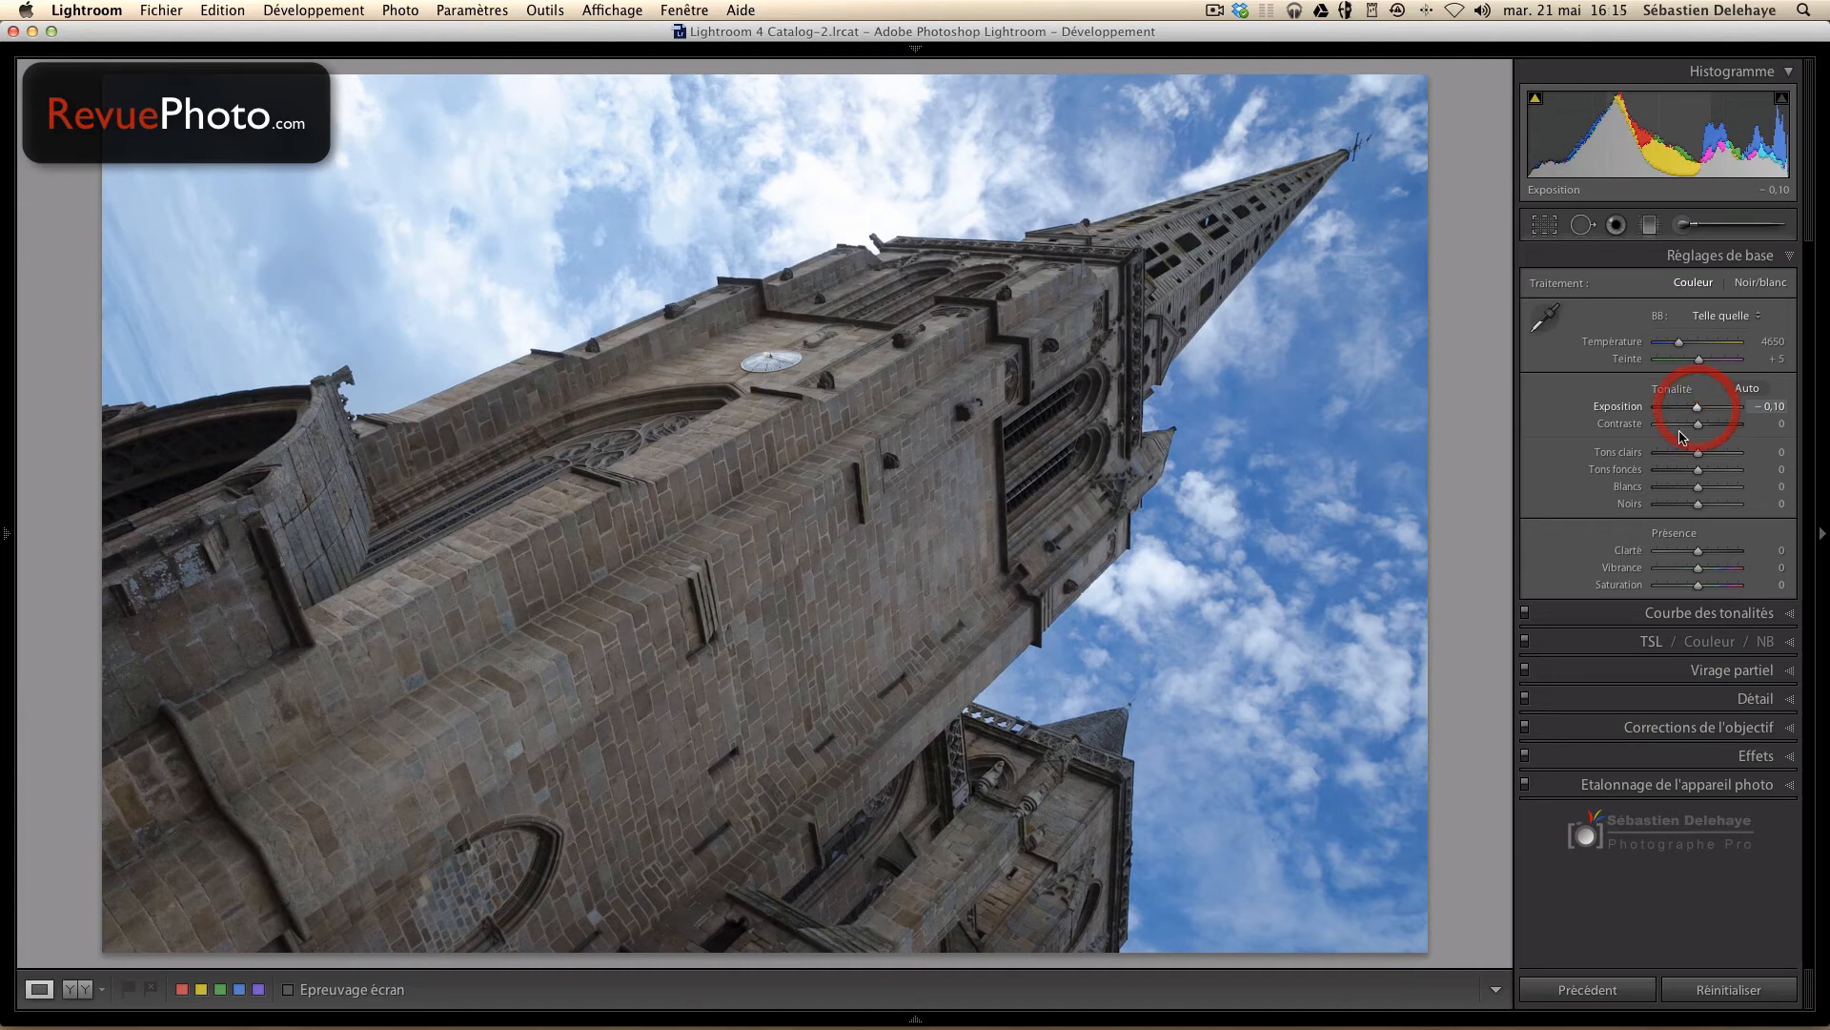
{"action": "left_click_drag", "start_coordinate": [1702, 473], "coordinate": [1690, 454]}
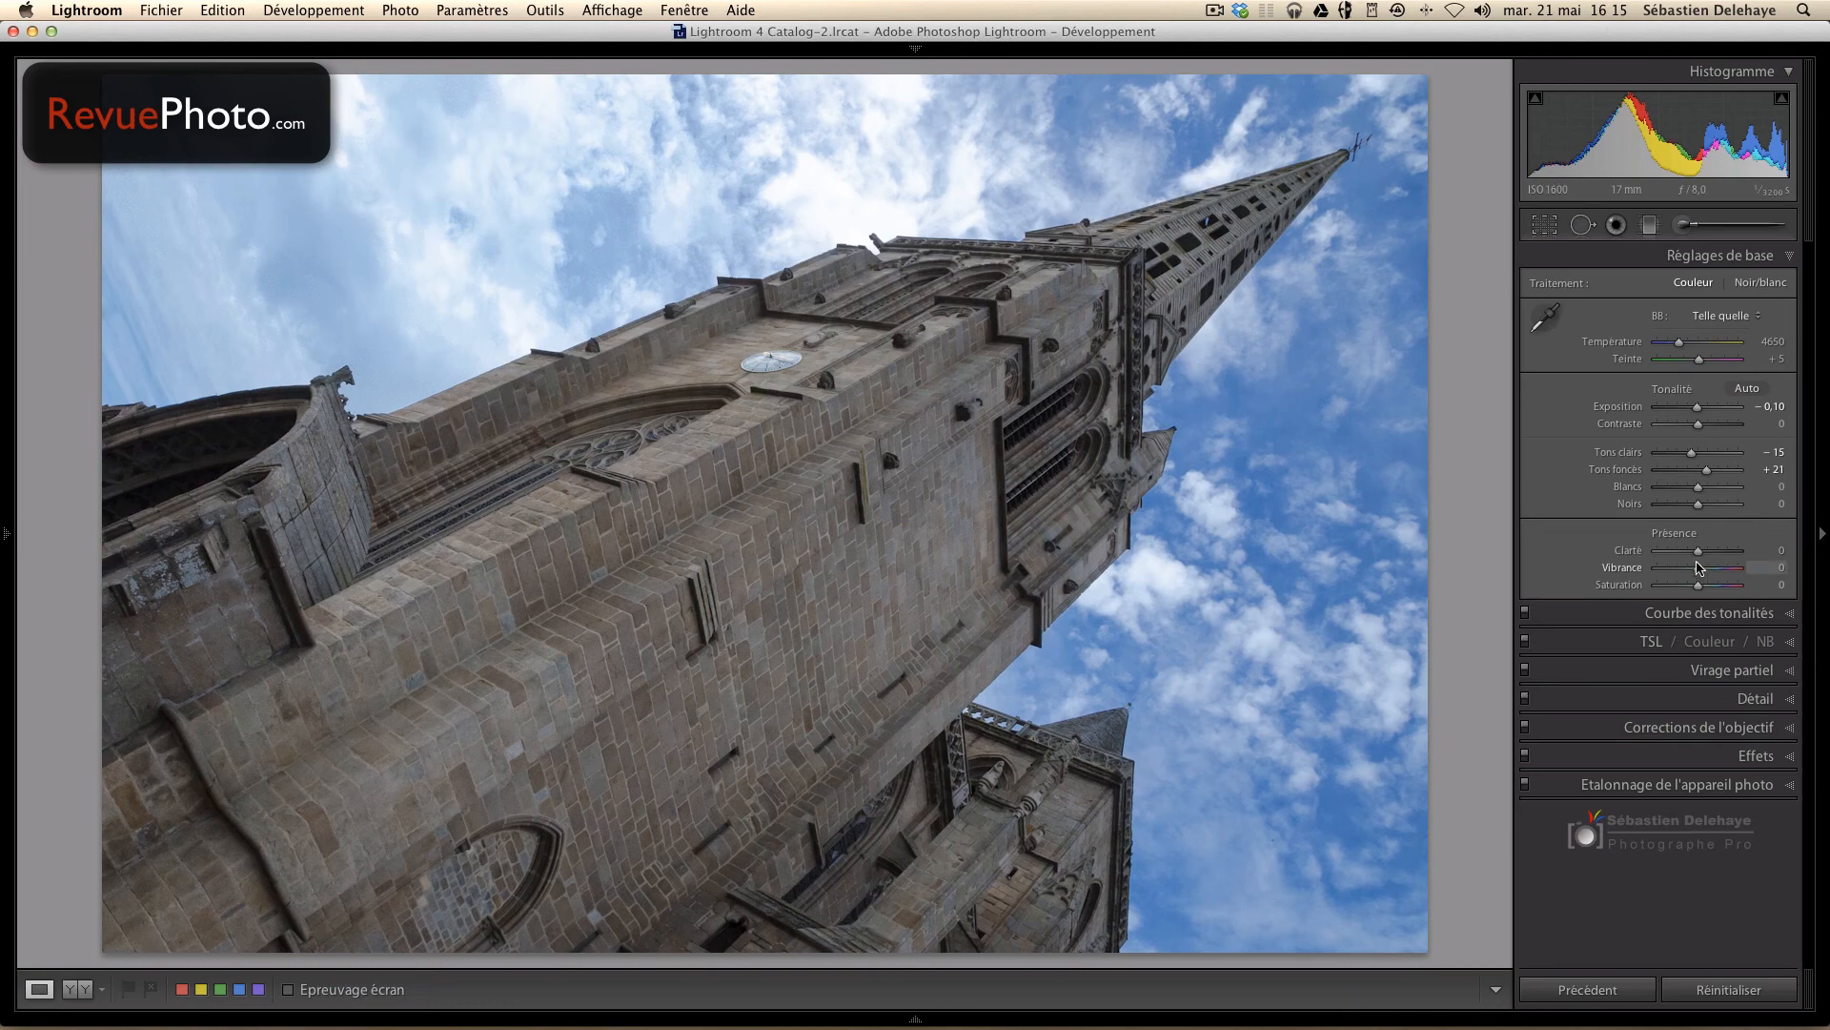
{"action": "mouse_move", "coordinate": [1699, 551]}
{"action": "left_mouse_down"}
{"action": "mouse_move", "coordinate": [1747, 558]}
{"action": "mouse_move", "coordinate": [1704, 570]}
{"action": "left_mouse_up"}
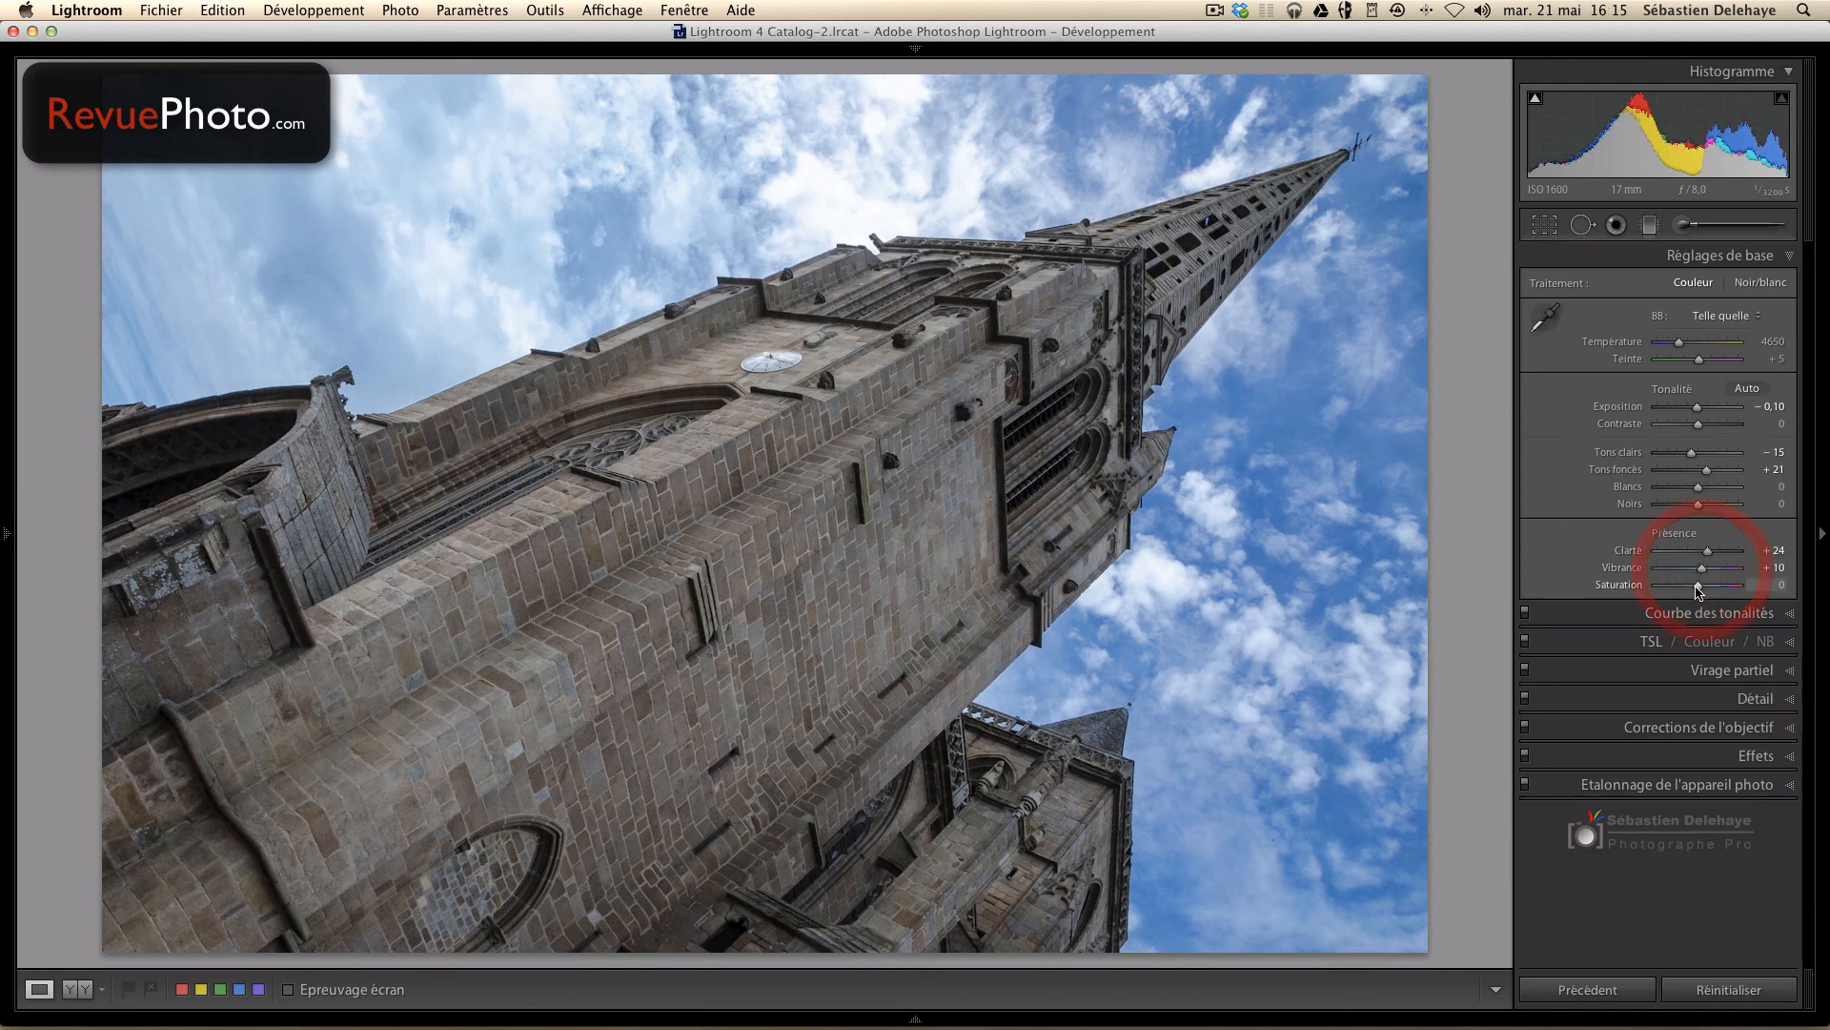